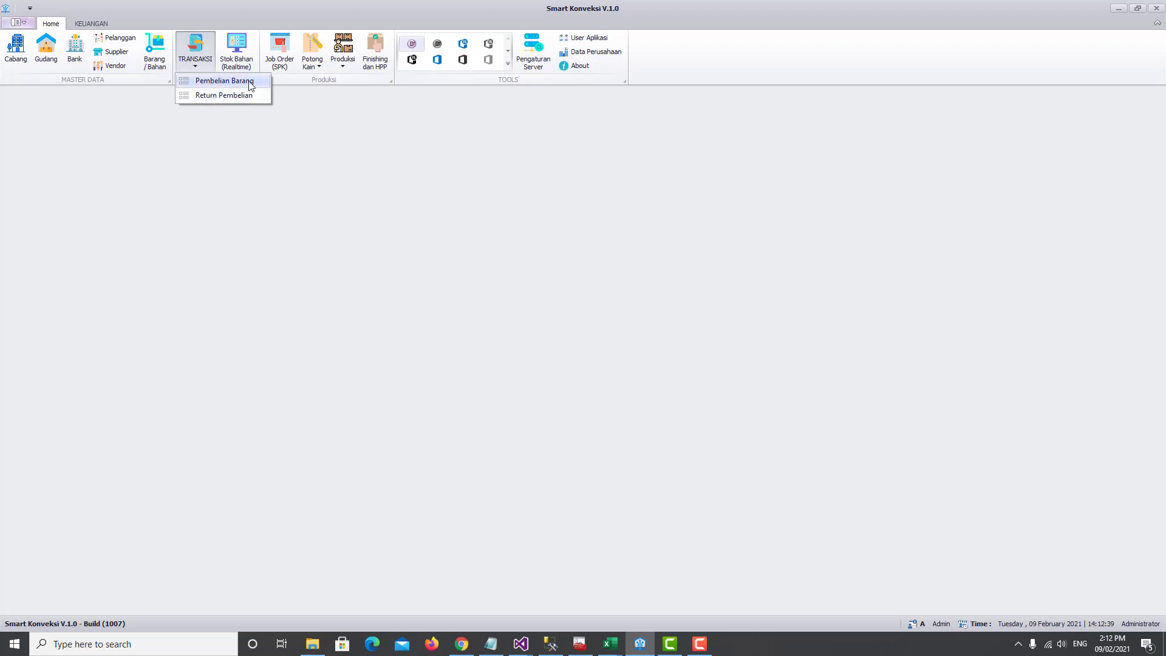
Step: Open the goods purchase form (Pembelian Barang) and set the purchase date to 09/02/2021
{"action": "left_click", "coordinate": [249, 83]}
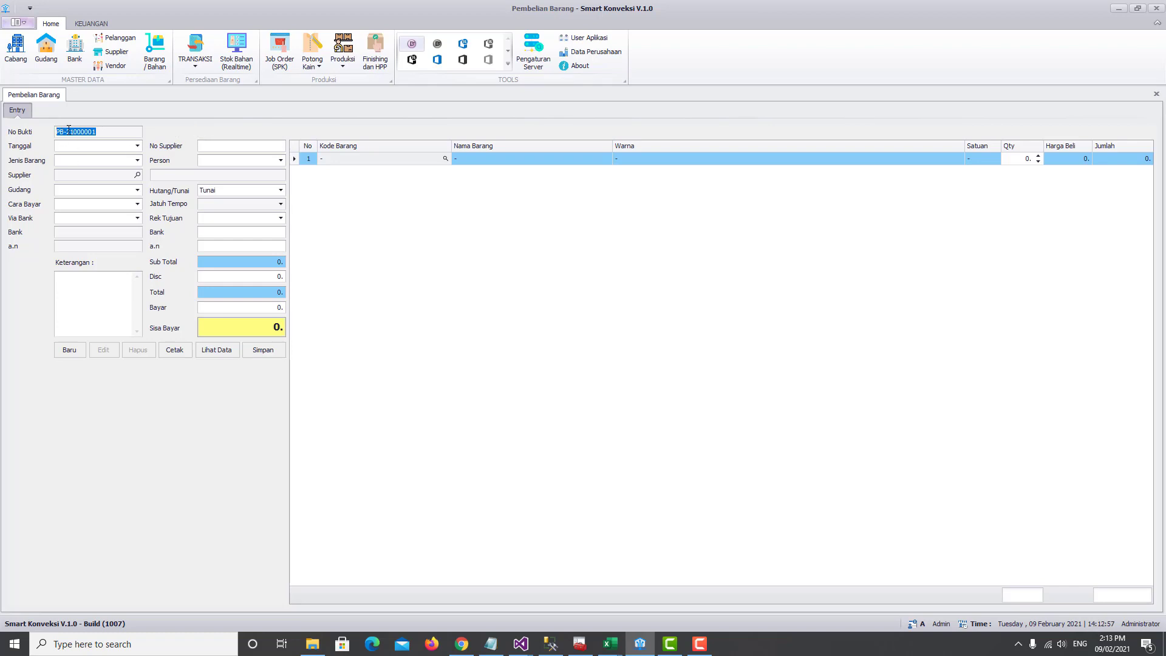
{"action": "left_click", "coordinate": [72, 131]}
{"action": "left_click_drag", "start_coordinate": [72, 132], "coordinate": [78, 133]}
{"action": "left_click", "coordinate": [75, 132]}
{"action": "left_click_drag", "start_coordinate": [75, 132], "coordinate": [103, 134]}
{"action": "left_click", "coordinate": [96, 159]}
{"action": "left_click", "coordinate": [139, 148]}
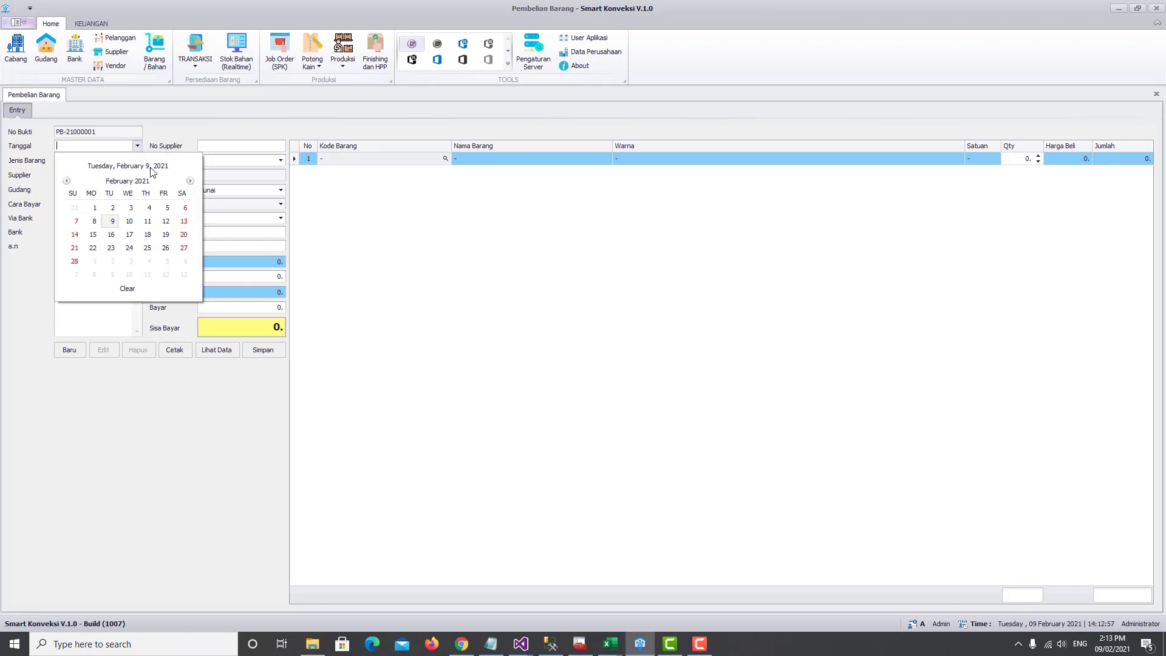
{"action": "left_click", "coordinate": [116, 226]}
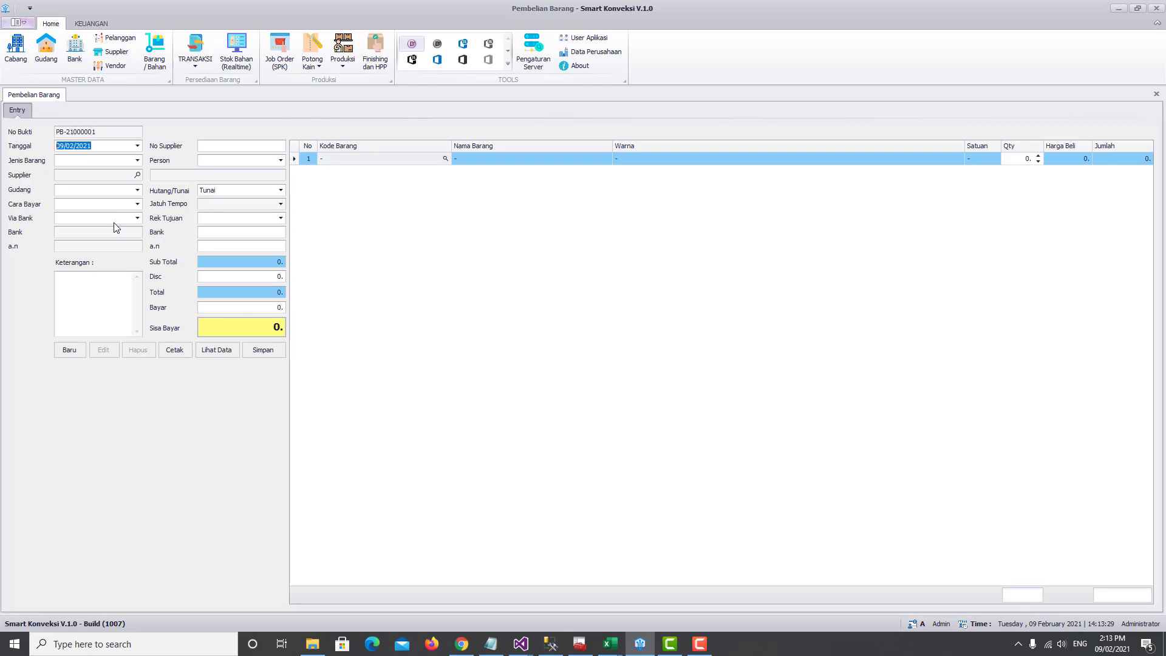
Step: Set the item type (Jenis Barang) to BB, then enter the supplier's reference number and the contact person's name
{"action": "left_click", "coordinate": [138, 161]}
{"action": "left_click", "coordinate": [119, 181]}
{"action": "left_click", "coordinate": [239, 146]}
{"action": "type", "text": "N"}
{"action": "key", "text": "BackSpace"}
{"action": "type", "text": "NS-0012"}
{"action": "left_click", "coordinate": [251, 161]}
{"action": "type", "text": "Geo"}
Step: Look up the supplier for the purchase, view the supplier master data, and choose Supplier 1
{"action": "left_click", "coordinate": [137, 175]}
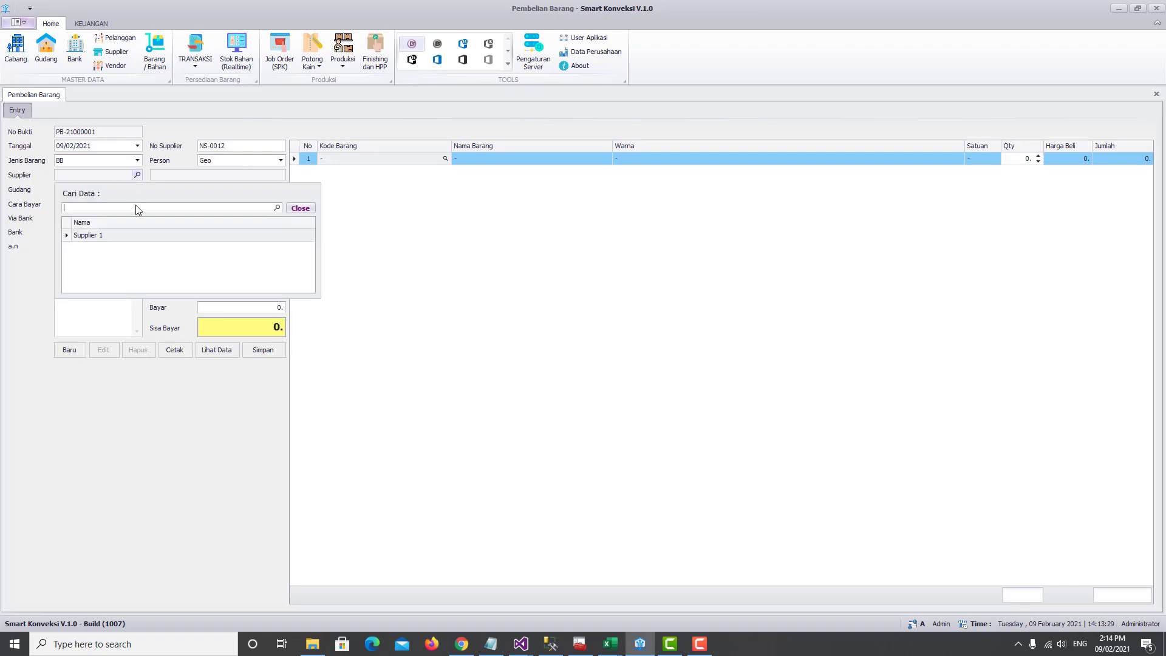
{"action": "left_click", "coordinate": [93, 174]}
{"action": "left_click", "coordinate": [97, 174]}
{"action": "left_click", "coordinate": [107, 241]}
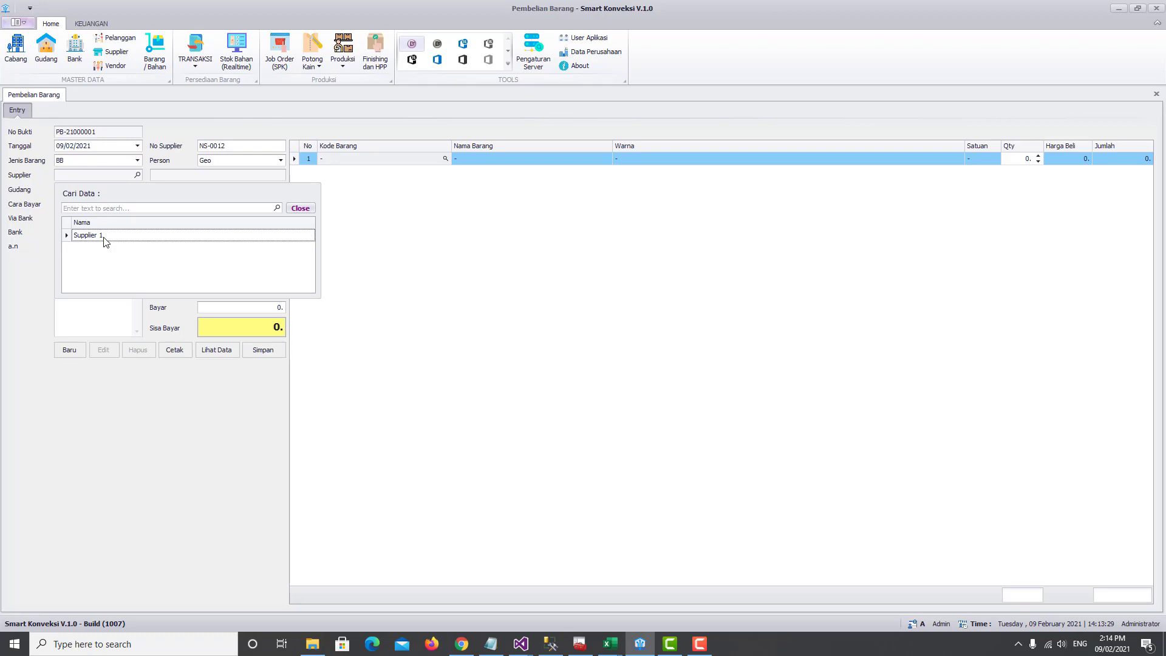
{"action": "left_click", "coordinate": [119, 58]}
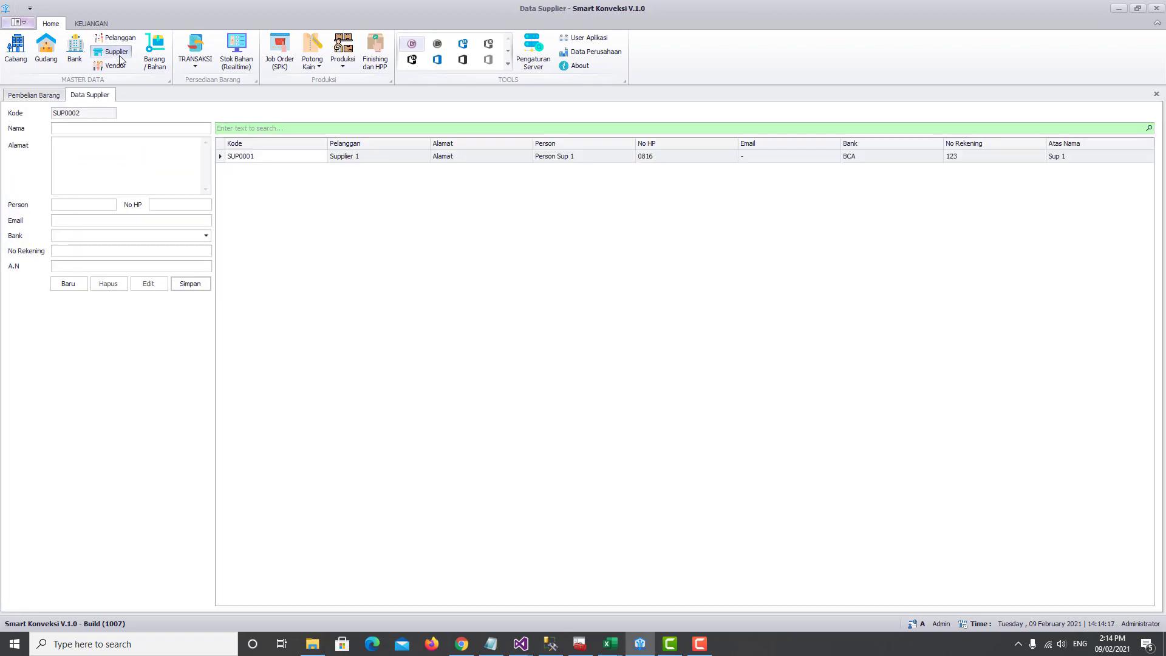
{"action": "left_click", "coordinate": [43, 99]}
{"action": "double_click", "coordinate": [118, 237]}
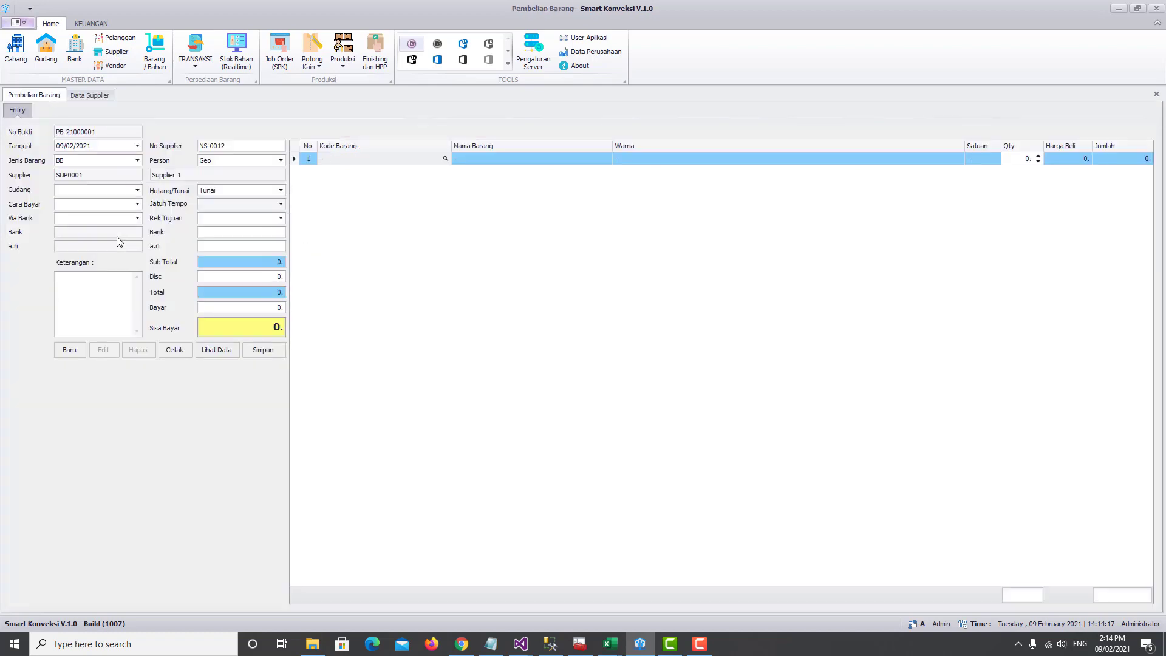
Step: View the warehouse master data and set the purchase's warehouse (Gudang) to GD- Jakarta Pademangan
{"action": "left_click", "coordinate": [138, 191]}
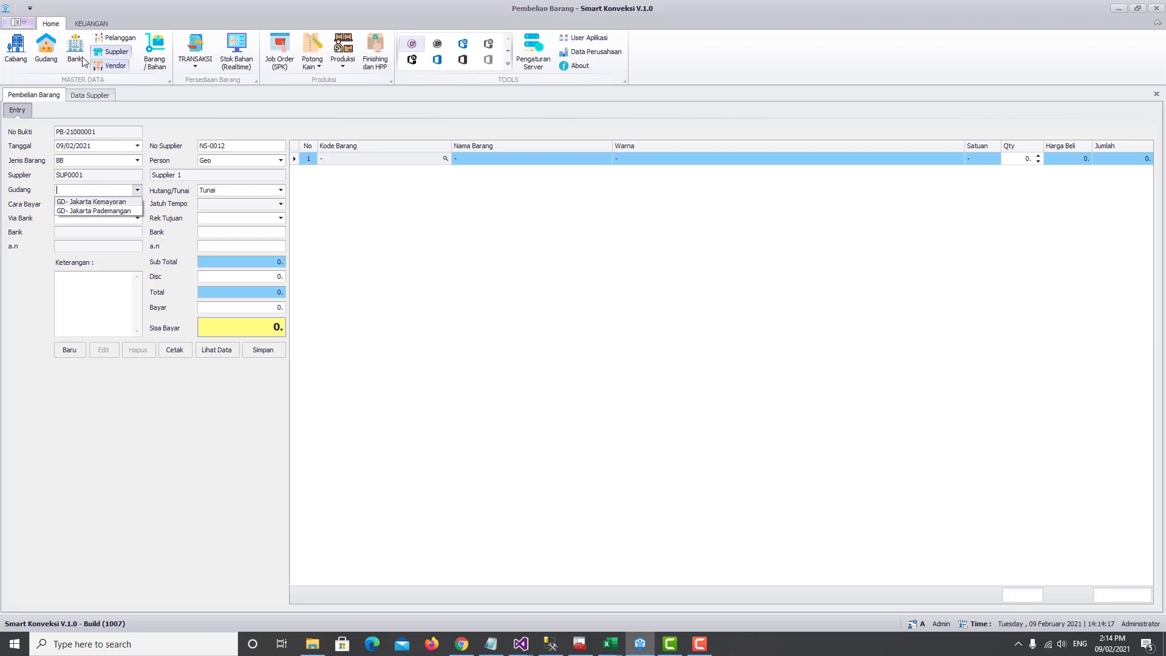
{"action": "left_click", "coordinate": [46, 48]}
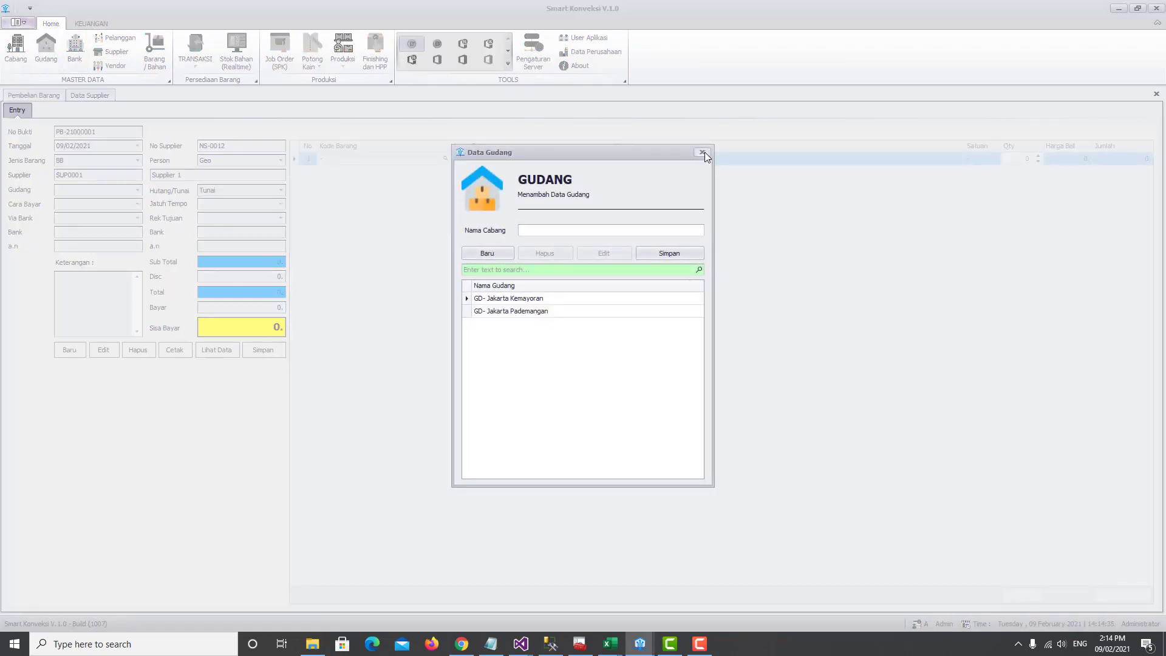
{"action": "left_click", "coordinate": [702, 152]}
{"action": "left_click", "coordinate": [137, 190]}
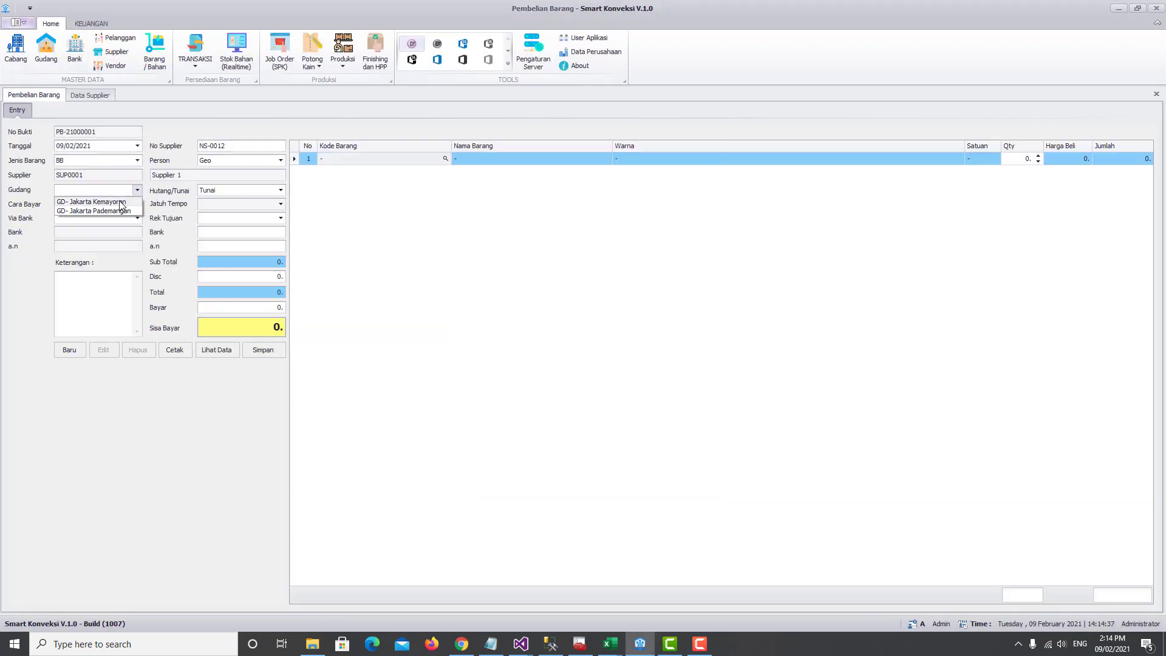
{"action": "left_click", "coordinate": [115, 211]}
{"action": "key", "text": "Tab"}
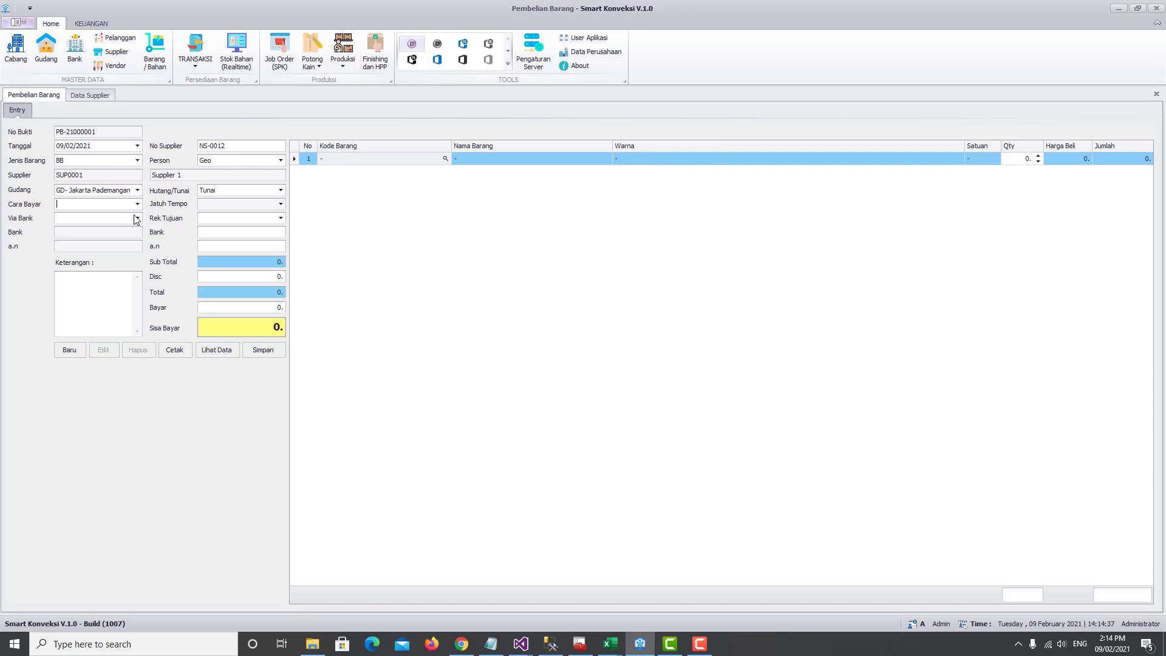
Step: Set the payment method (Cara Bayar) to TRANSFER and select the first listed bank account as the paying account
{"action": "left_click", "coordinate": [138, 205]}
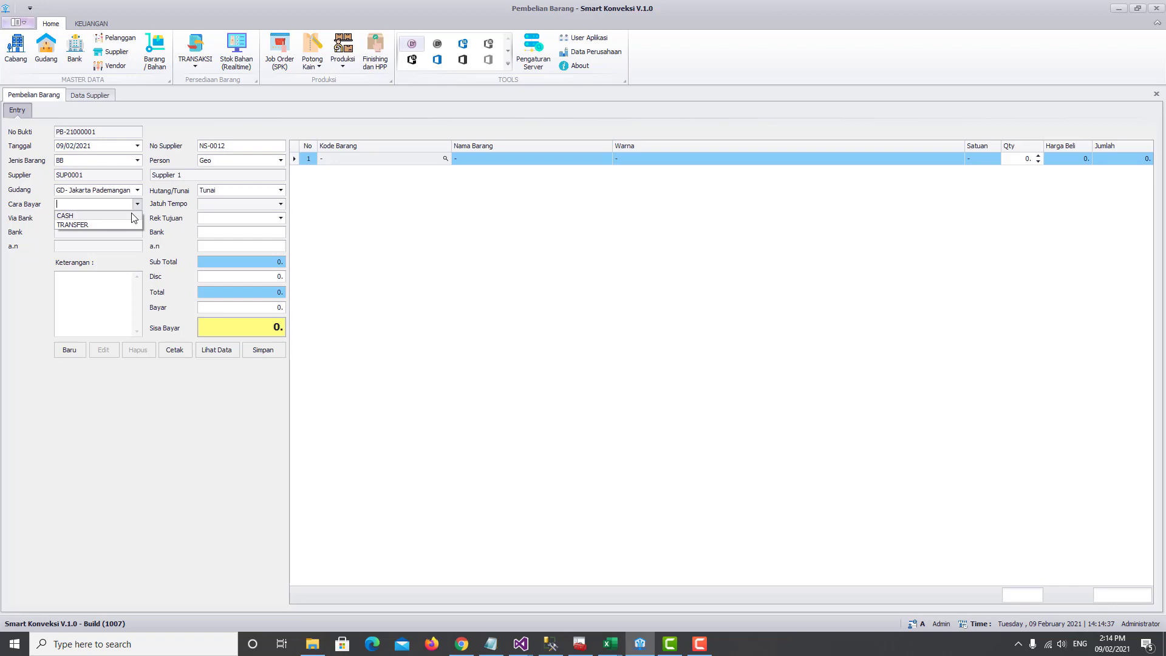
{"action": "left_click", "coordinate": [118, 223]}
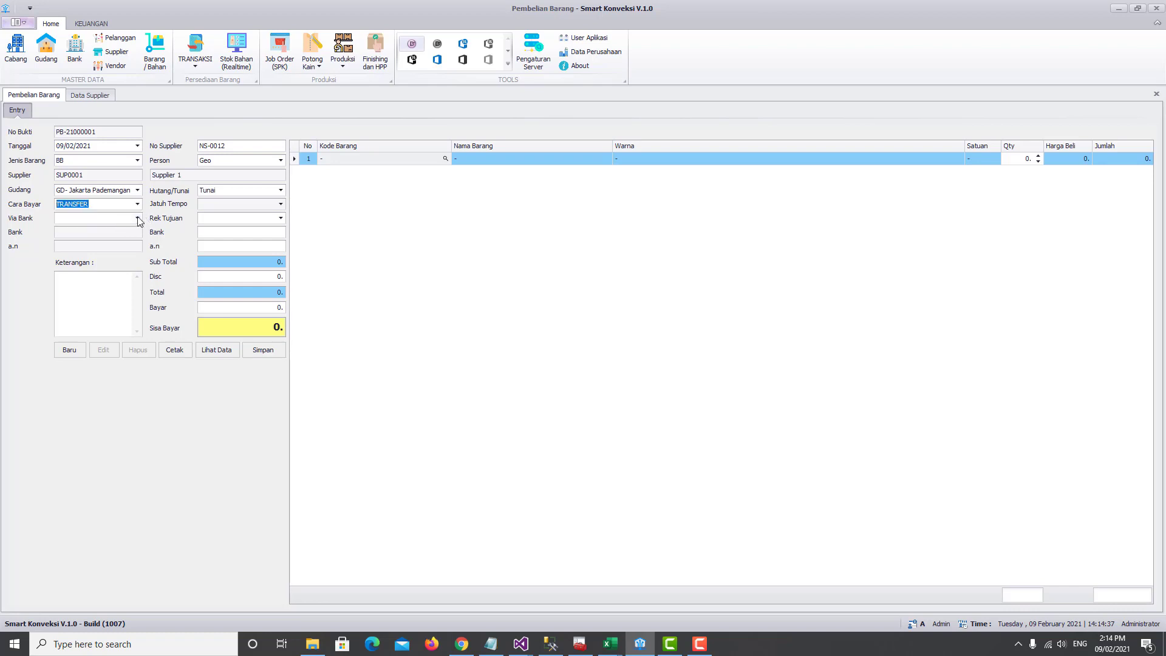
{"action": "left_click", "coordinate": [138, 219]}
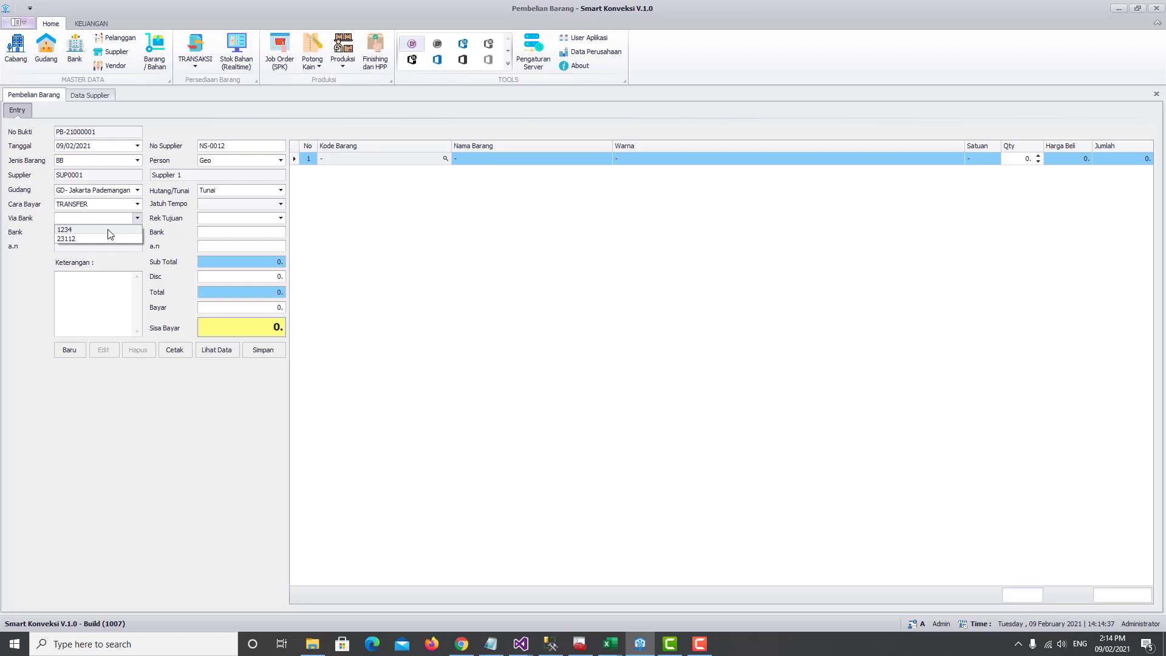
{"action": "left_click", "coordinate": [109, 230]}
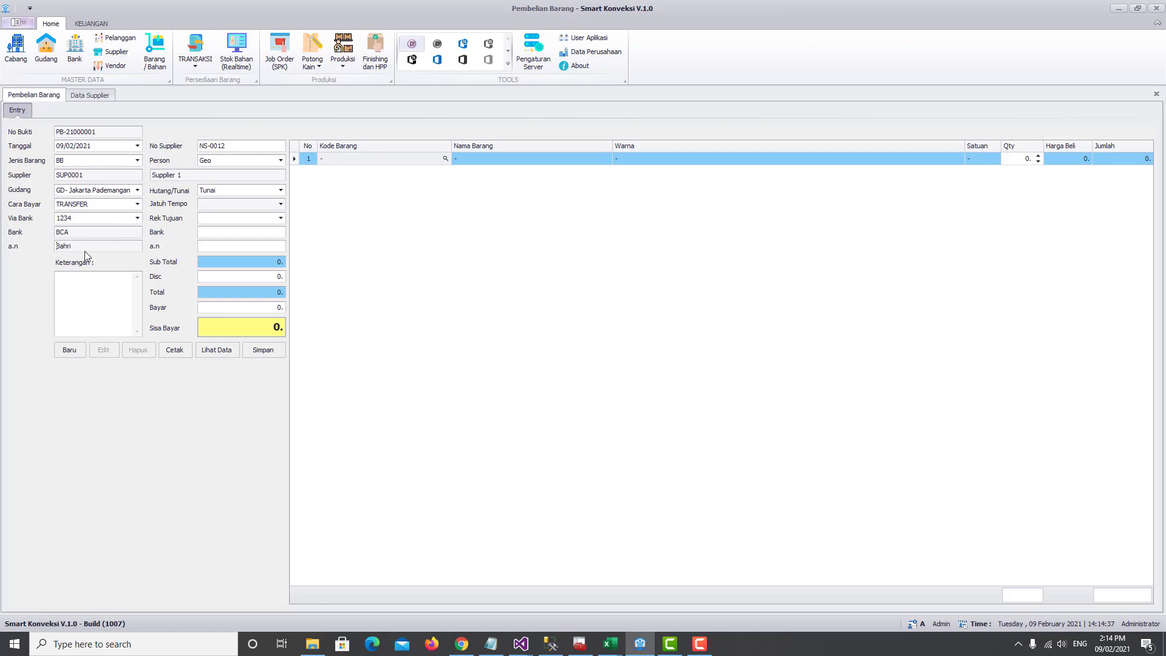
Step: Change the purchase's payment terms to Hutang and set the due date (Jatuh Tempo) to 31/05/2021
{"action": "left_click", "coordinate": [282, 204]}
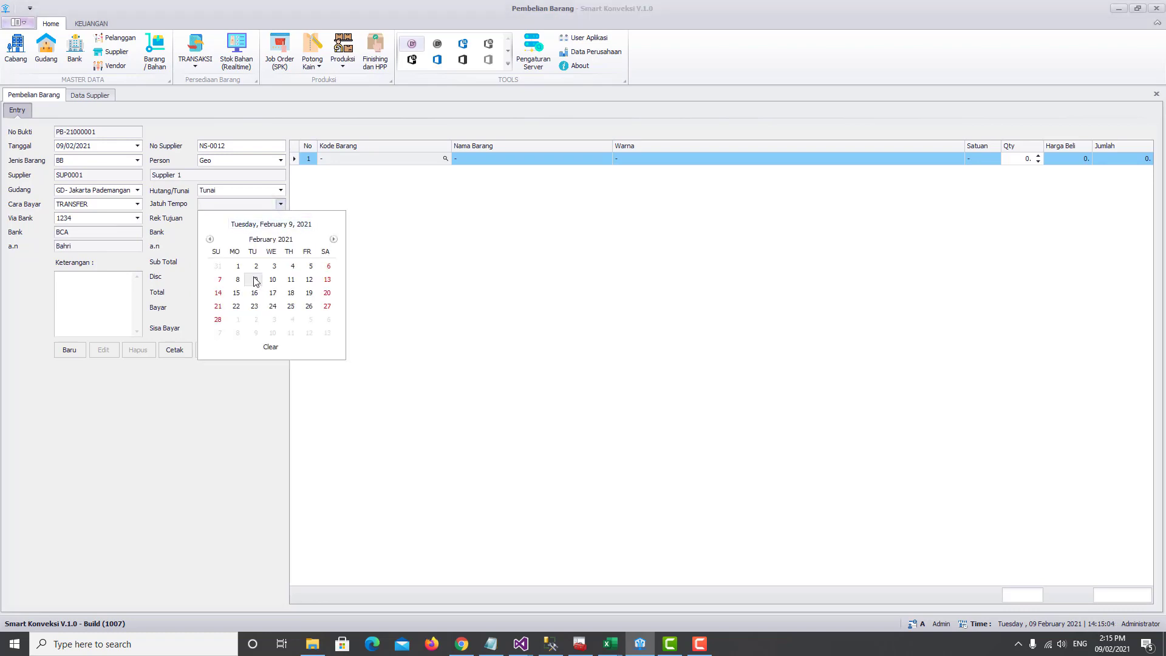
{"action": "left_click", "coordinate": [253, 205]}
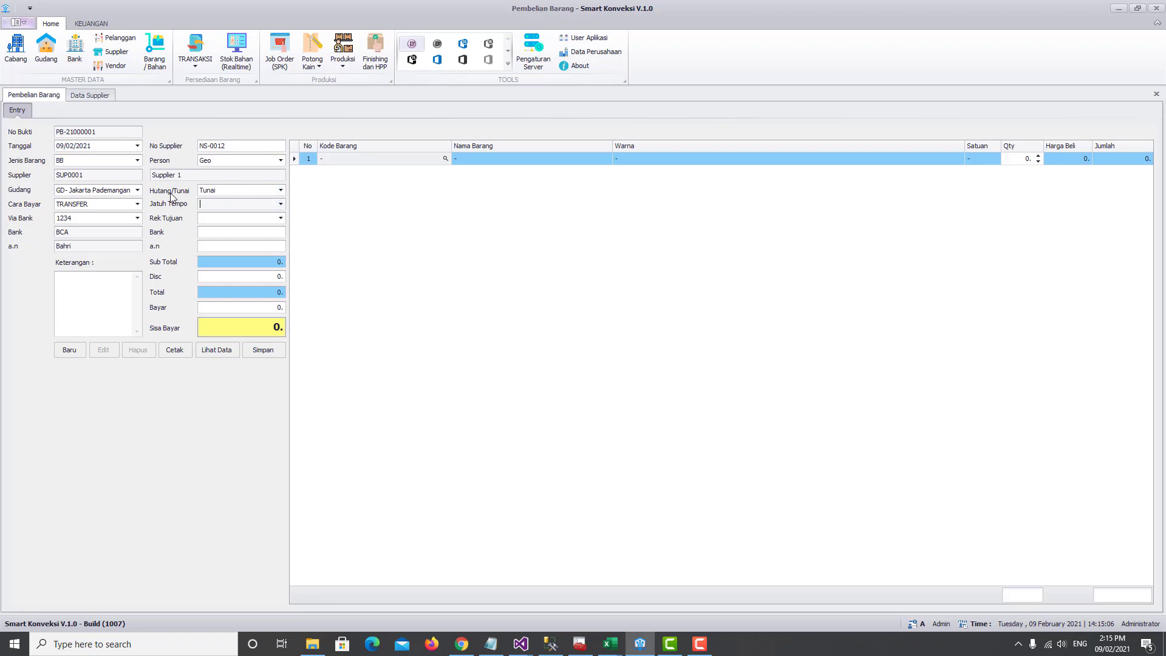
{"action": "left_click", "coordinate": [281, 190]}
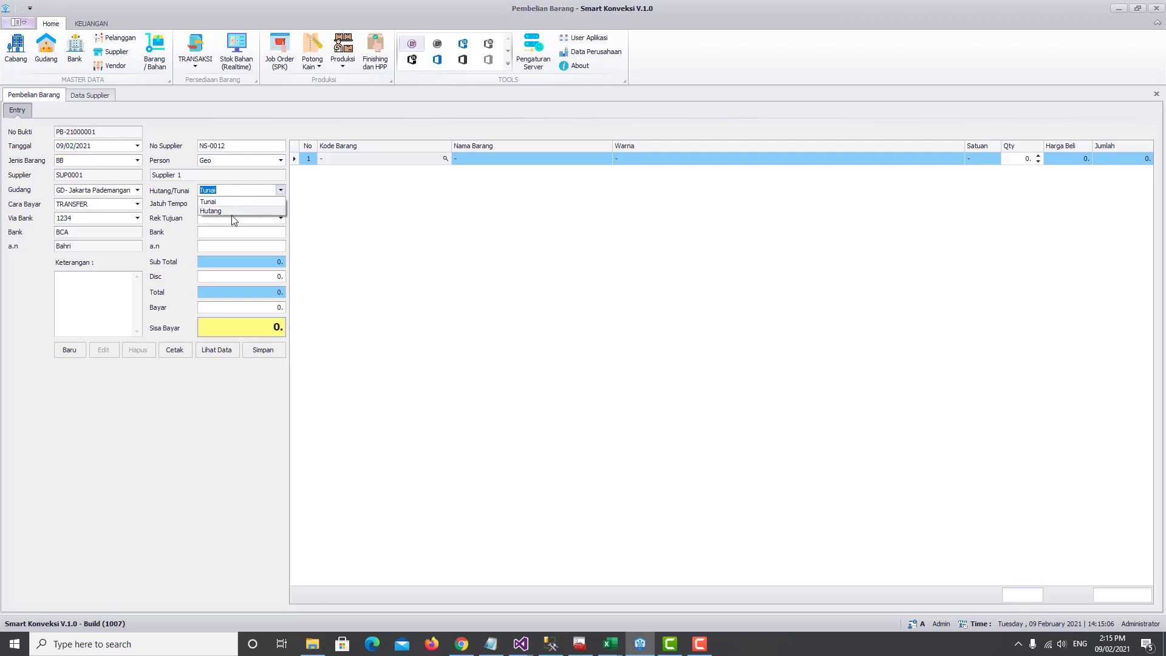
{"action": "left_click", "coordinate": [228, 211]}
{"action": "left_click", "coordinate": [280, 204]}
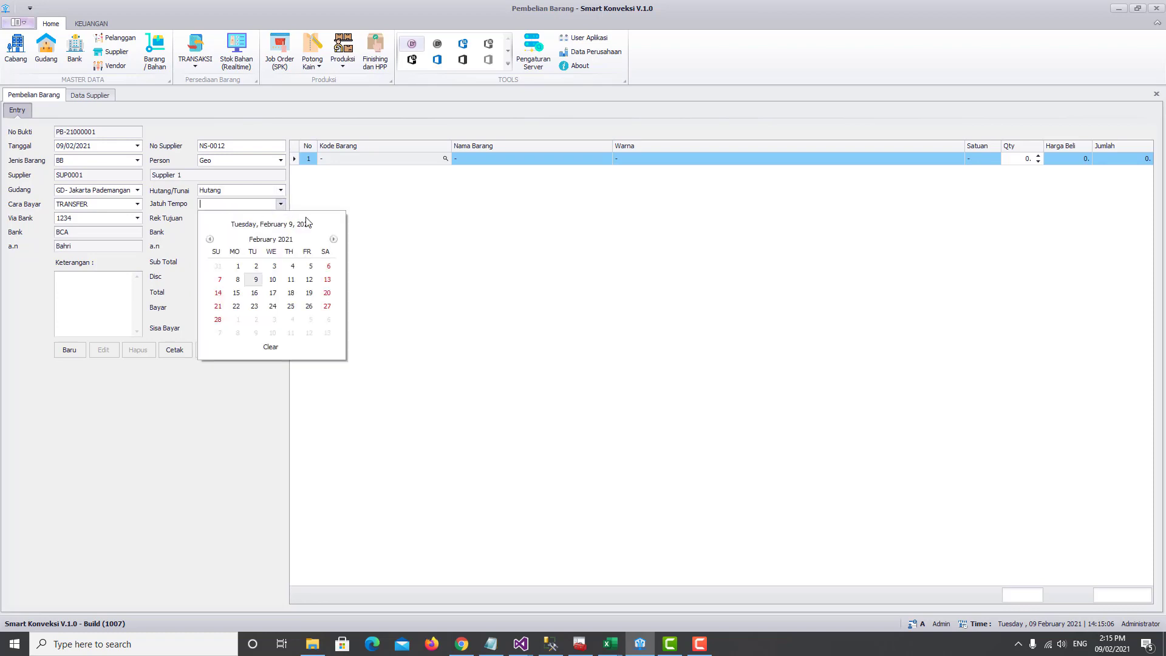
{"action": "left_click", "coordinate": [334, 239]}
{"action": "left_click", "coordinate": [334, 239]}
{"action": "left_click", "coordinate": [334, 239]}
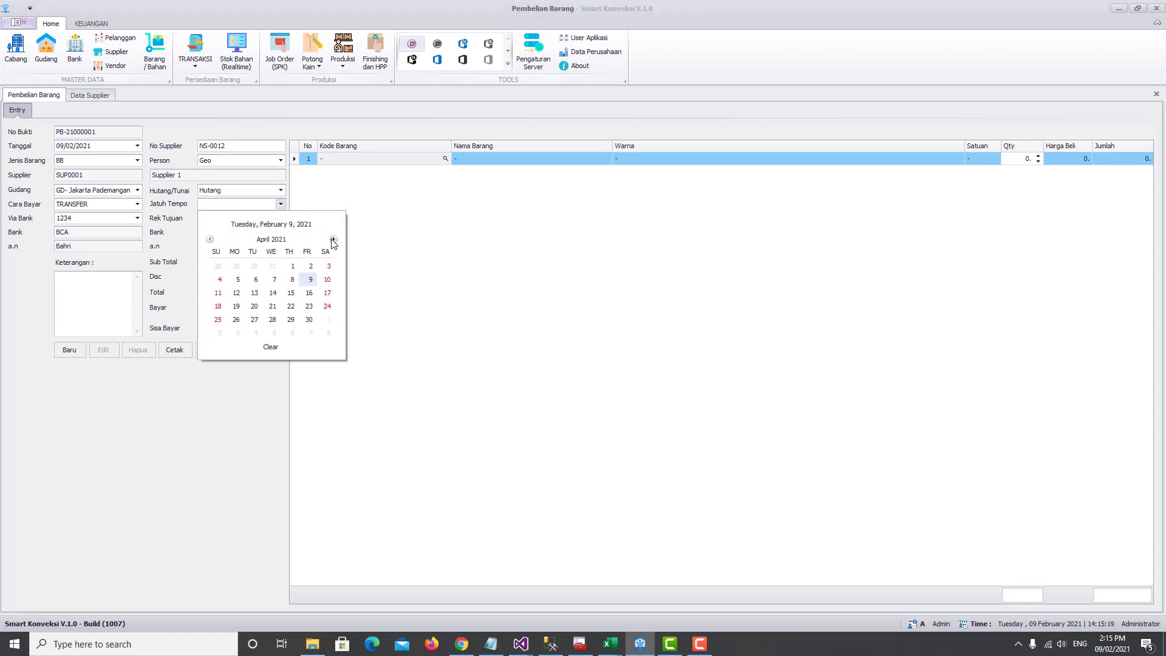
{"action": "left_click", "coordinate": [236, 333]}
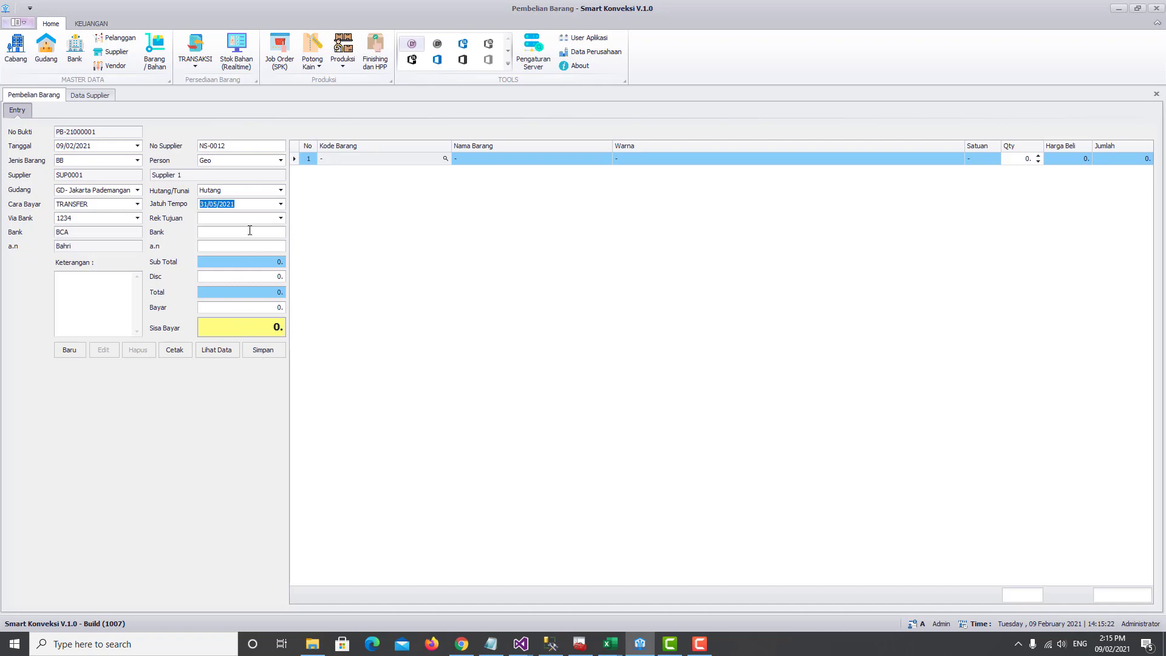
{"action": "key", "text": "Tab"}
Step: Check Supplier 1's bank details, select its account as the destination account (Rek Tujuan), and enter "Test ..." as the purchase remark
{"action": "left_click", "coordinate": [280, 218]}
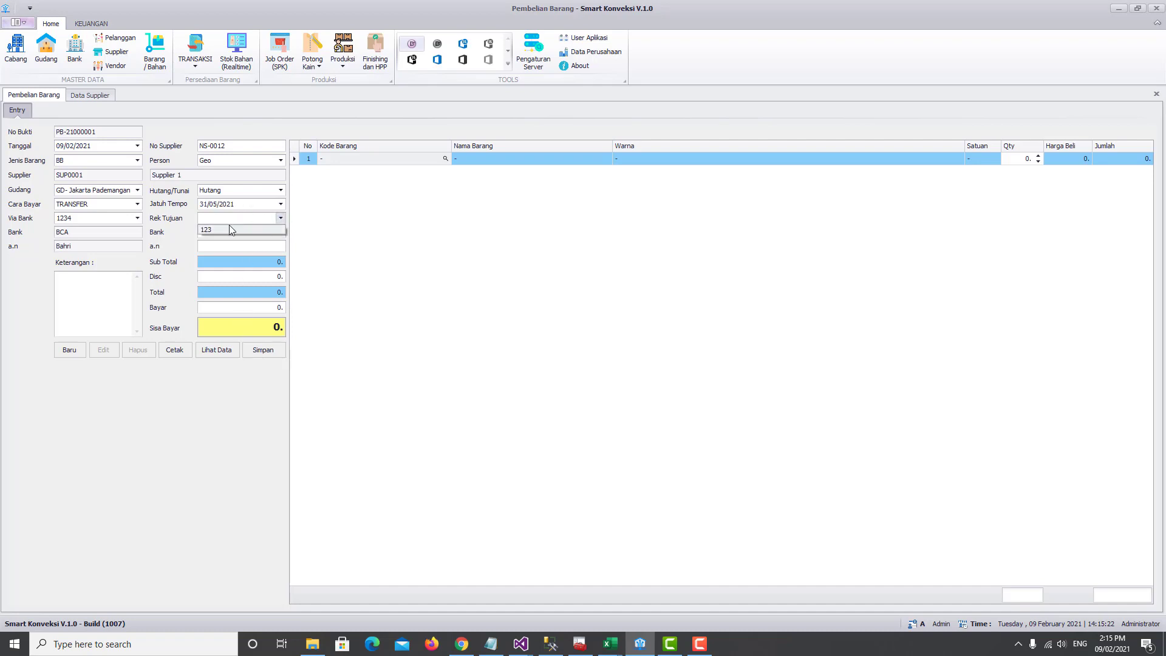
{"action": "left_click", "coordinate": [105, 99]}
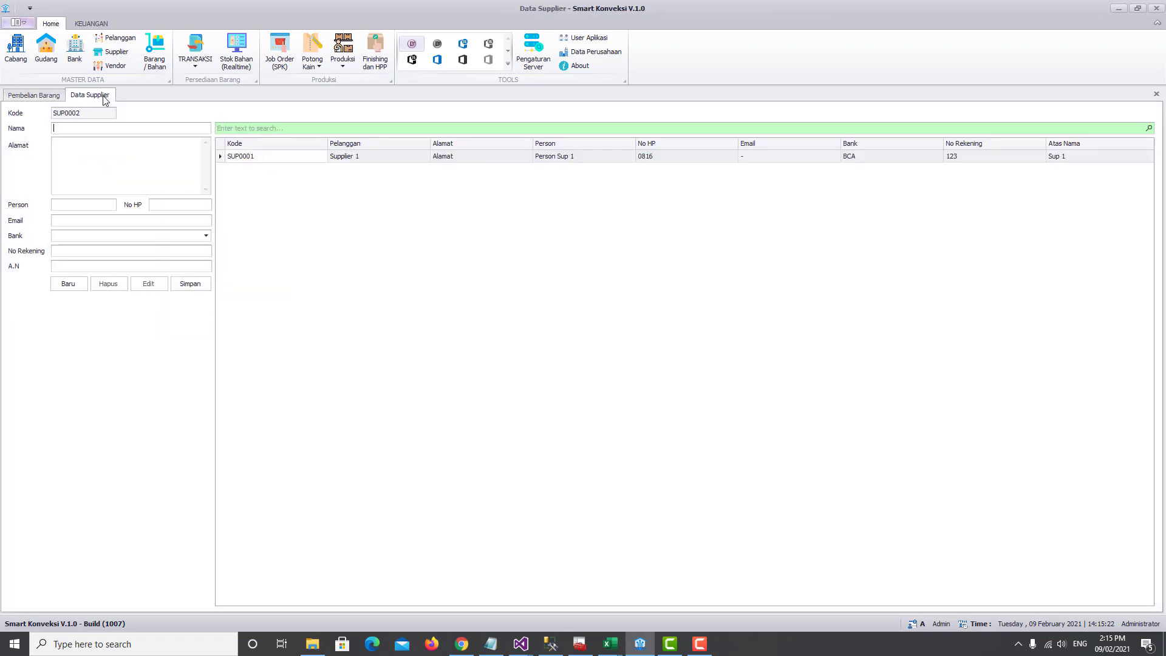
{"action": "left_click", "coordinate": [402, 156]}
{"action": "left_click", "coordinate": [91, 248]}
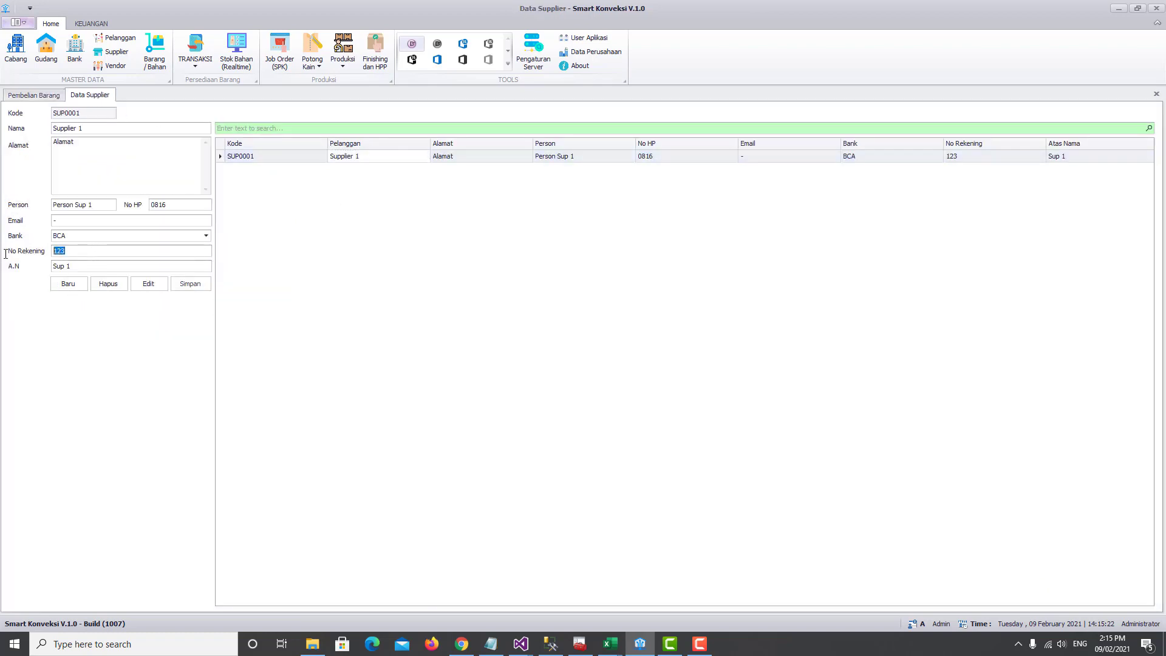
{"action": "left_click", "coordinate": [34, 95]}
{"action": "left_click", "coordinate": [282, 219]}
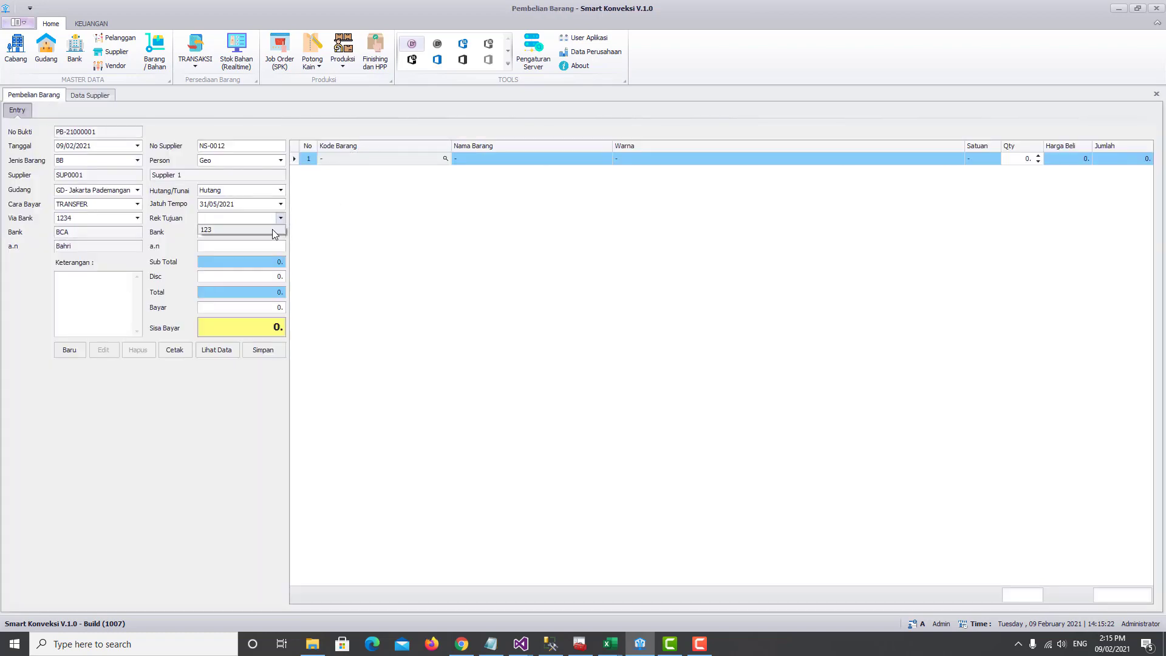
{"action": "left_click", "coordinate": [274, 231]}
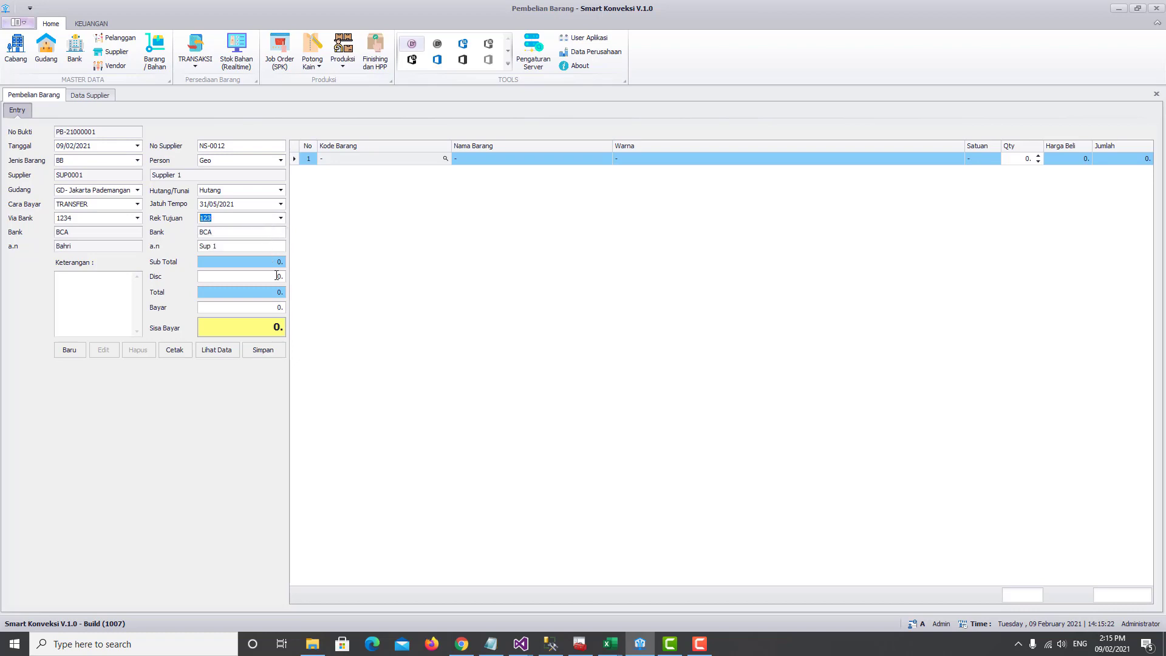
{"action": "left_click", "coordinate": [104, 301]}
{"action": "type", "text": "Test ..."}
Step: Try to enter "input kode" as the item code (Kode Barang) in the first purchase row
{"action": "left_click", "coordinate": [357, 161]}
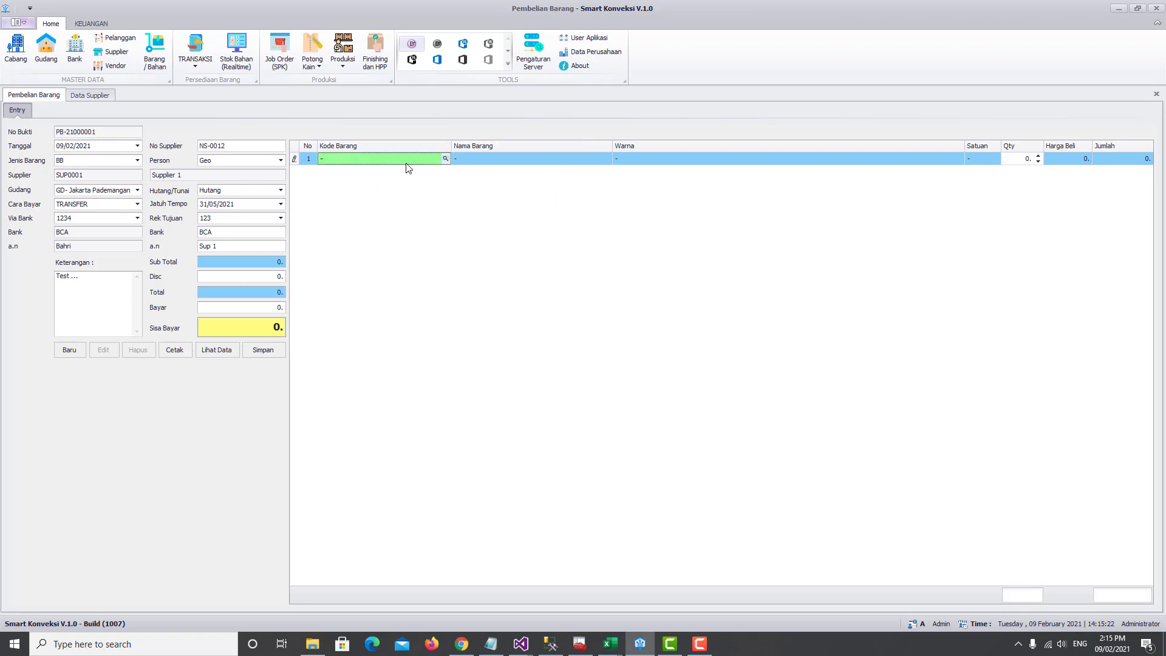
{"action": "left_click", "coordinate": [350, 160]}
{"action": "type", "text": "input kode"}
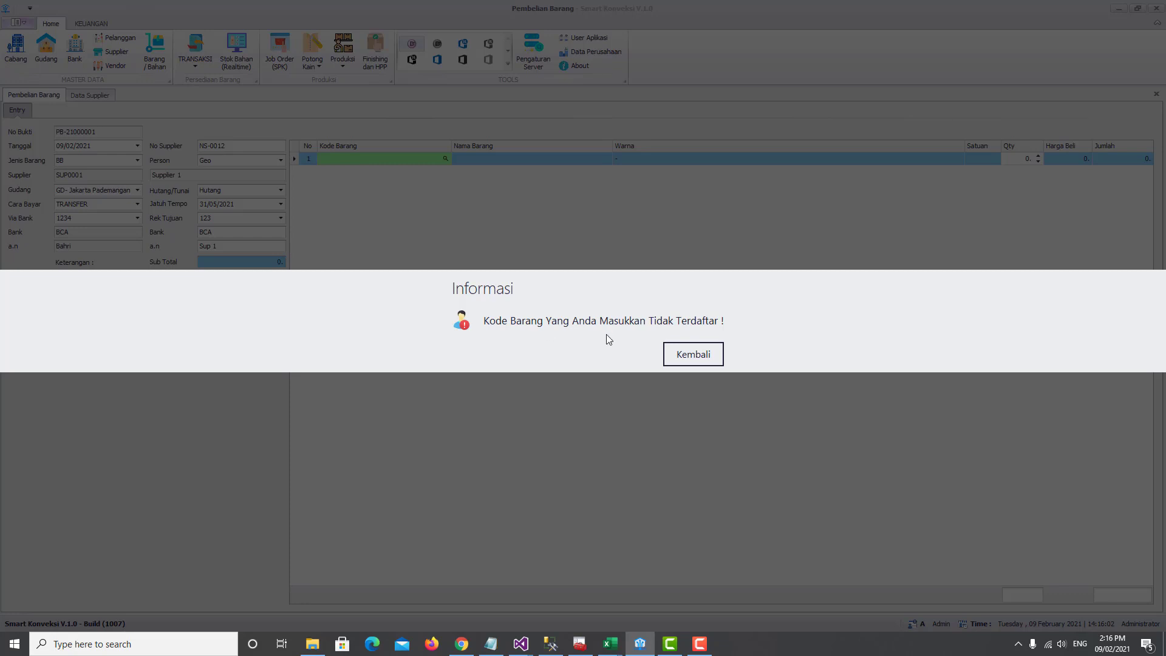
{"action": "left_click", "coordinate": [694, 355]}
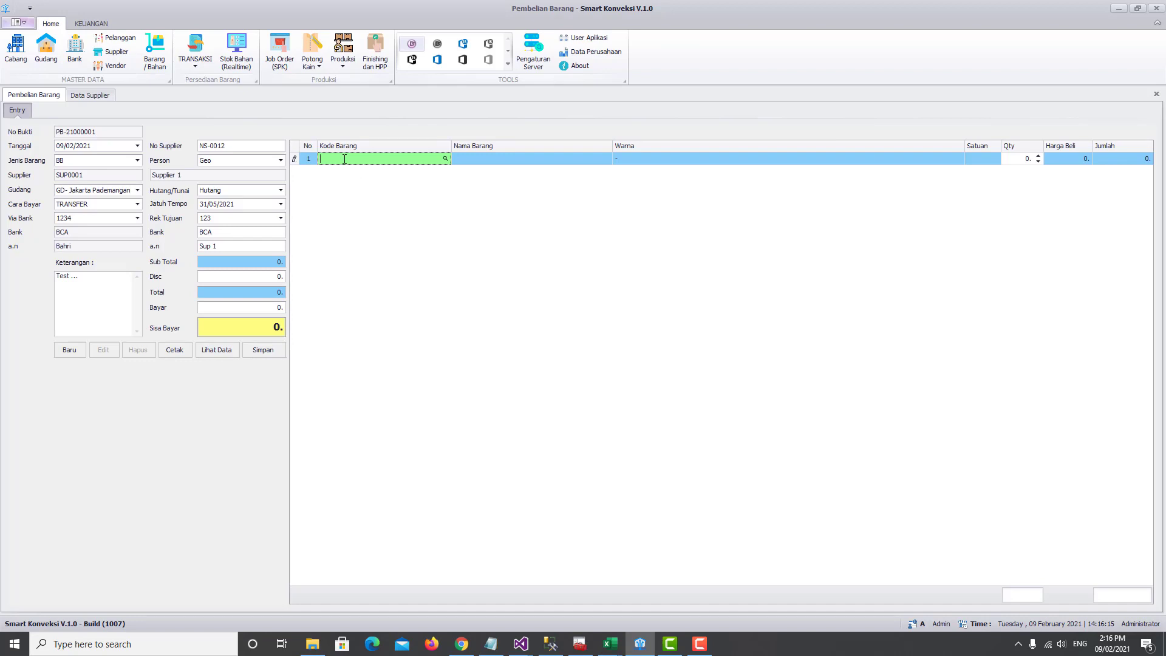
Step: Open the item list for the first purchase row, search it for "sutra", and clear the search
{"action": "left_click", "coordinate": [445, 159]}
{"action": "left_click", "coordinate": [125, 164]}
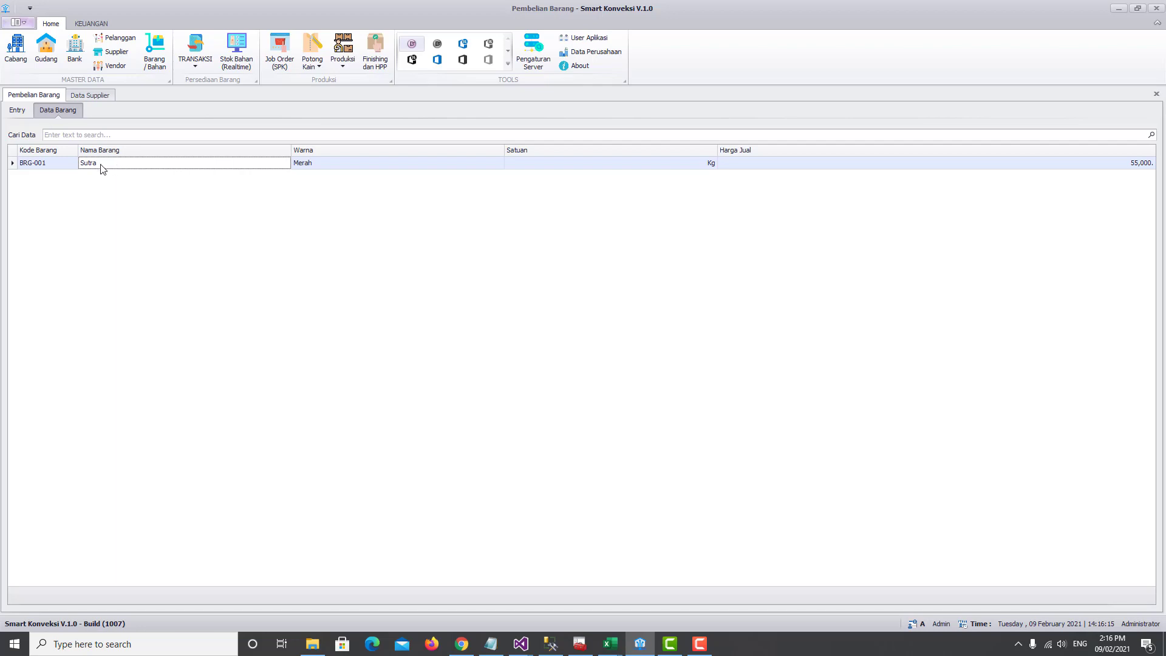
{"action": "left_click", "coordinate": [81, 132]}
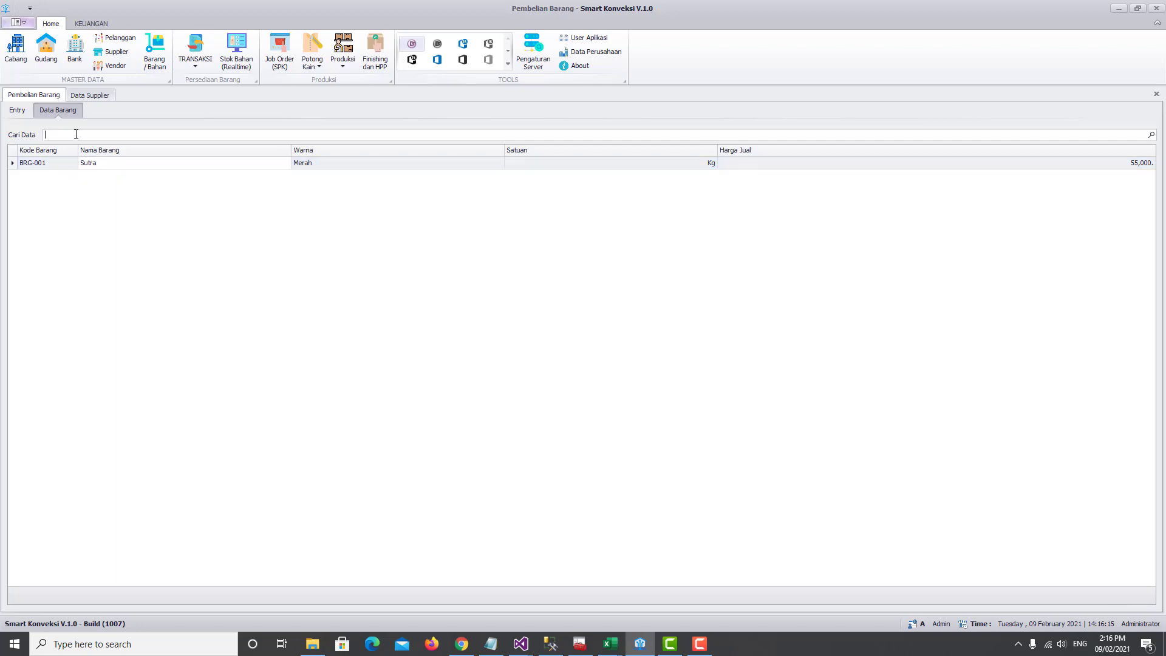
{"action": "type", "text": "sutra"}
{"action": "left_click", "coordinate": [14, 138]}
{"action": "key", "text": "BackSpace"}
{"action": "right_click", "coordinate": [119, 155]}
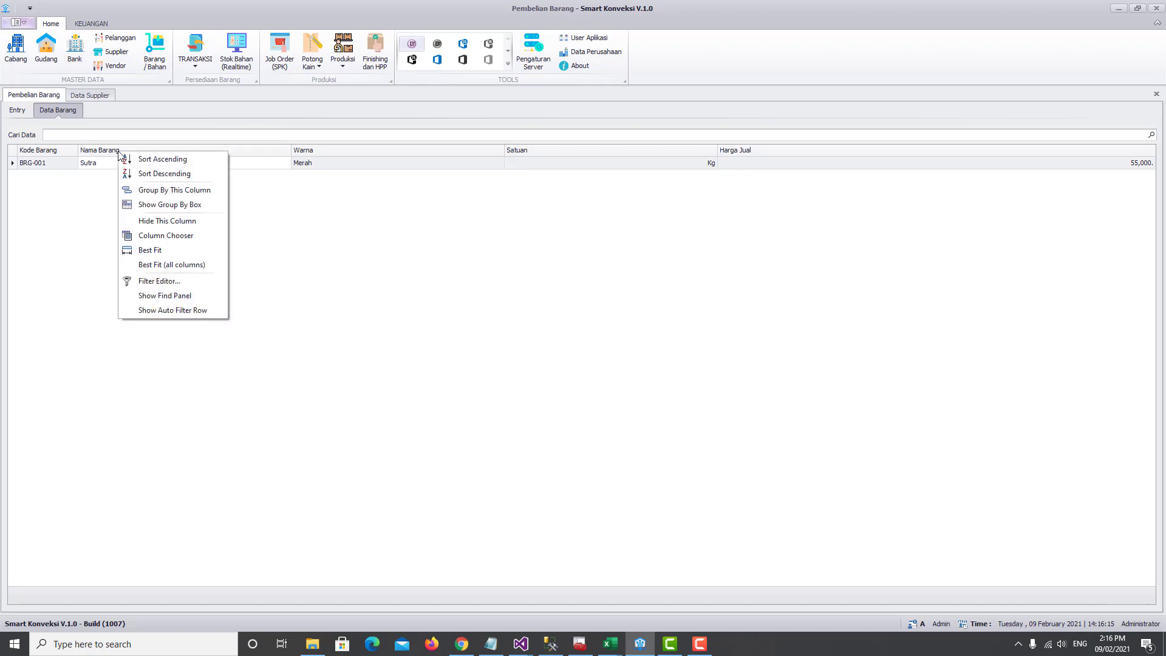
{"action": "left_click", "coordinate": [43, 163]}
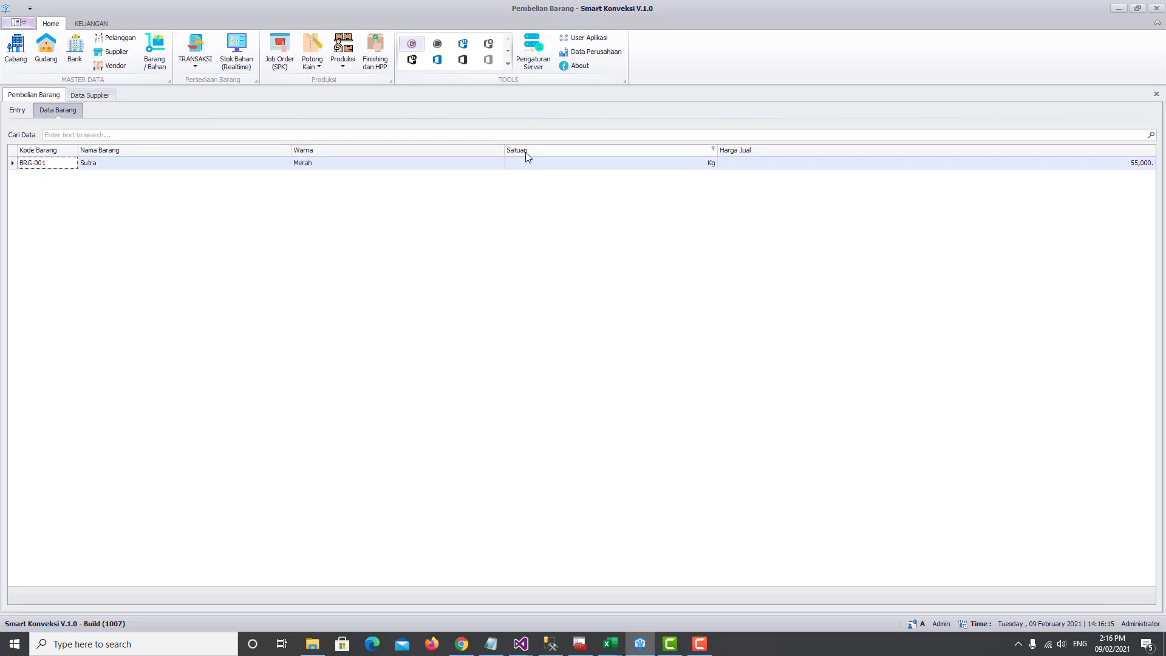
{"action": "right_click", "coordinate": [105, 153]}
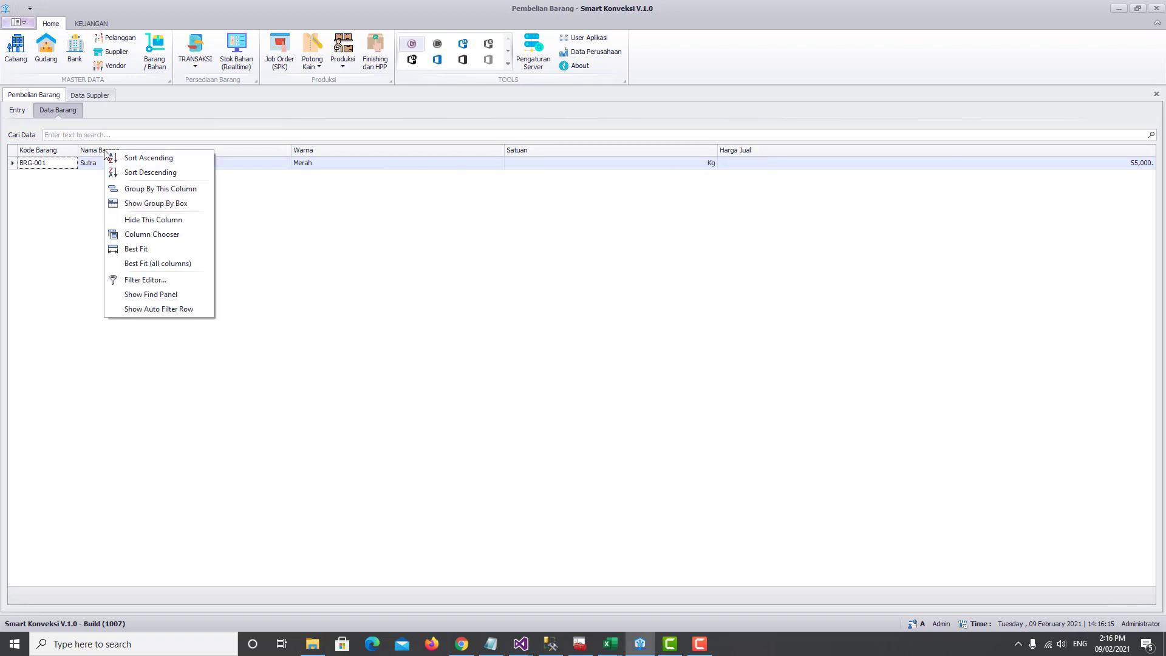
{"action": "left_click", "coordinate": [173, 298]}
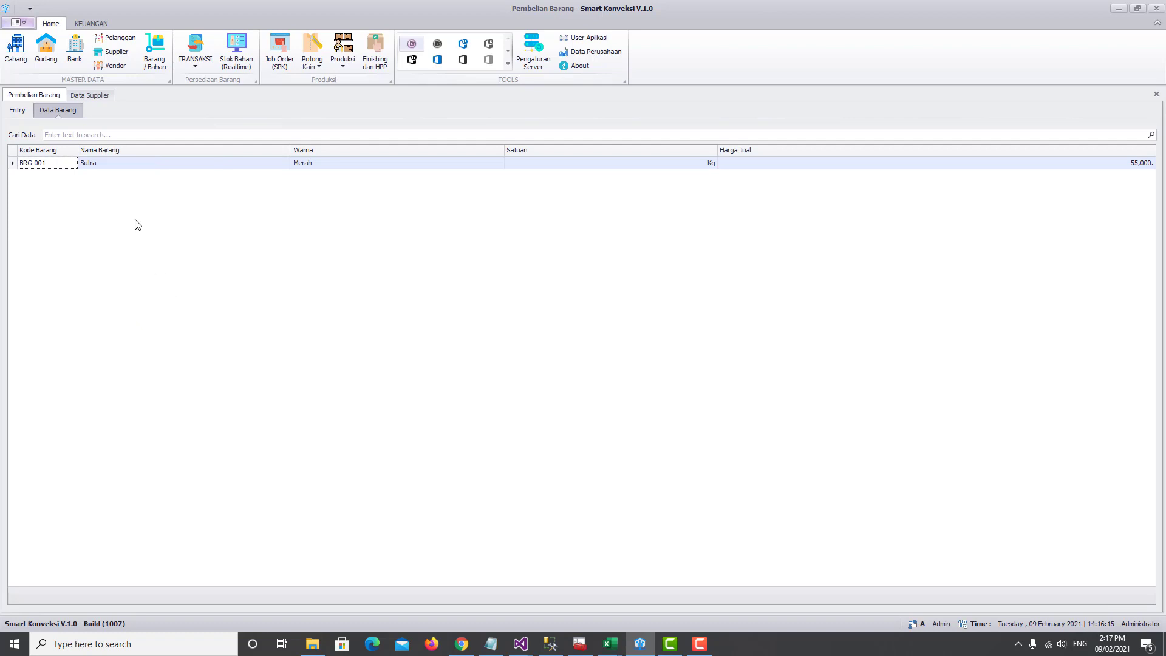
Step: Show the auto filter row in the item list, filter Nama Barang by "Su", and clear the filter
{"action": "right_click", "coordinate": [115, 155]}
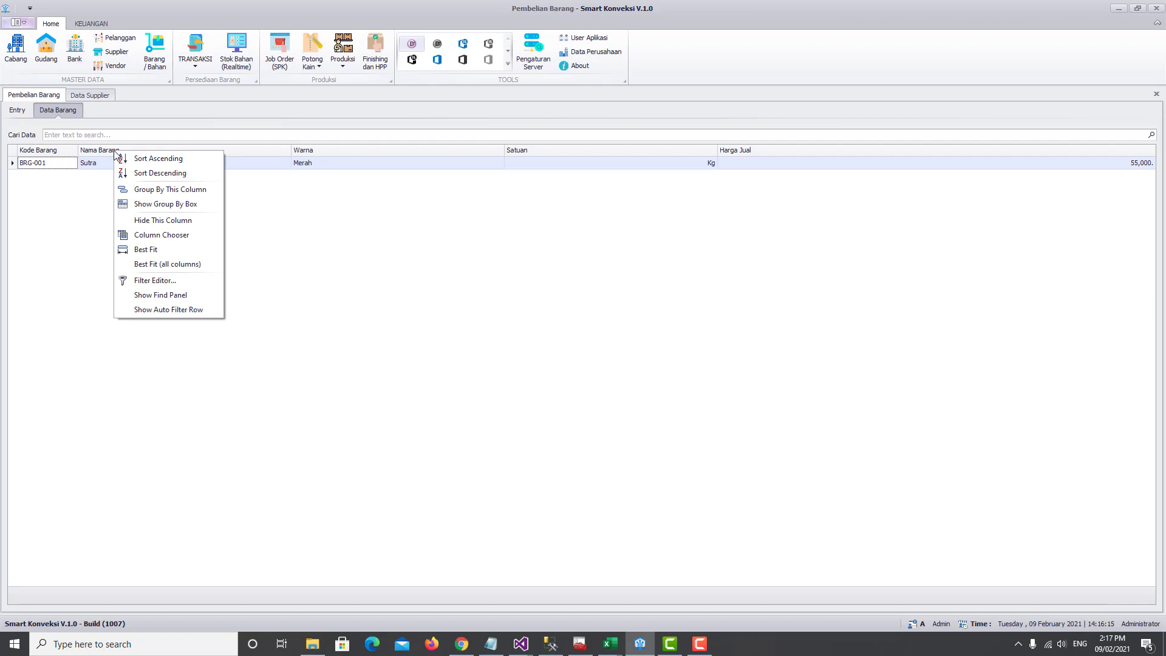
{"action": "left_click", "coordinate": [178, 311]}
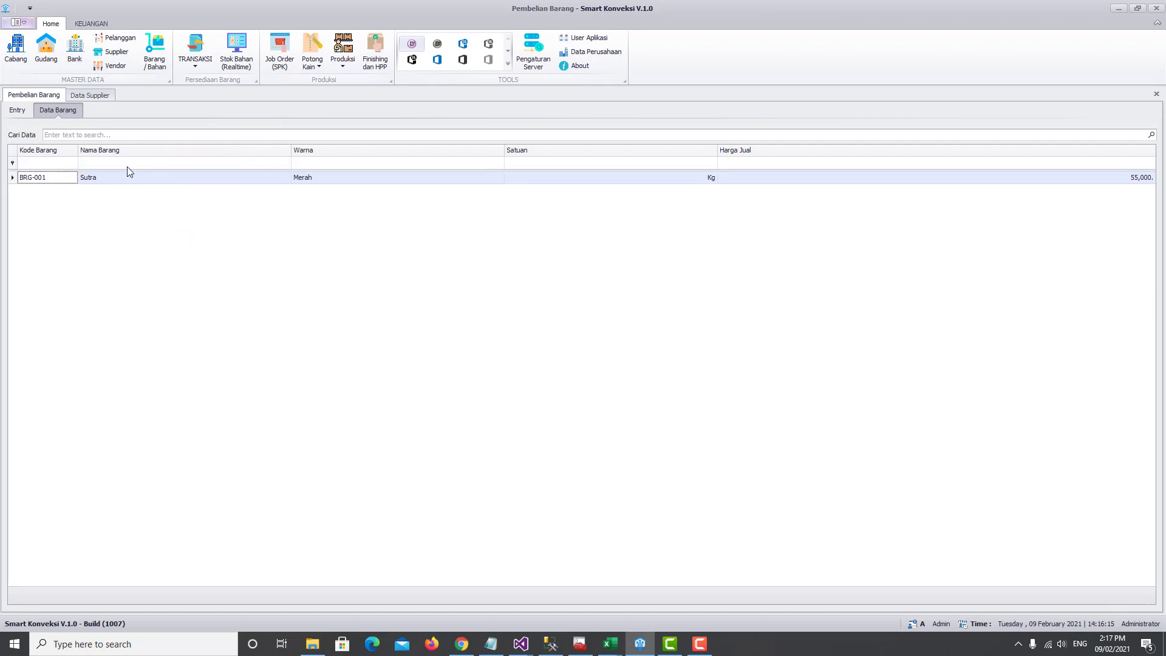
{"action": "left_click", "coordinate": [126, 164]}
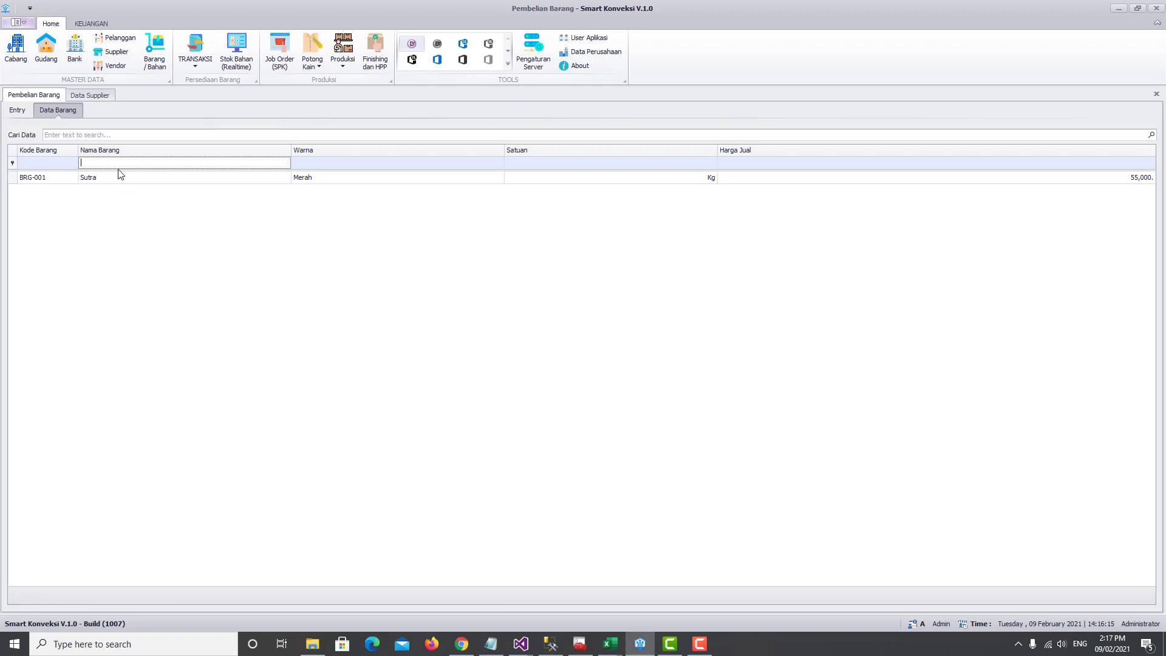
{"action": "type", "text": "u"}
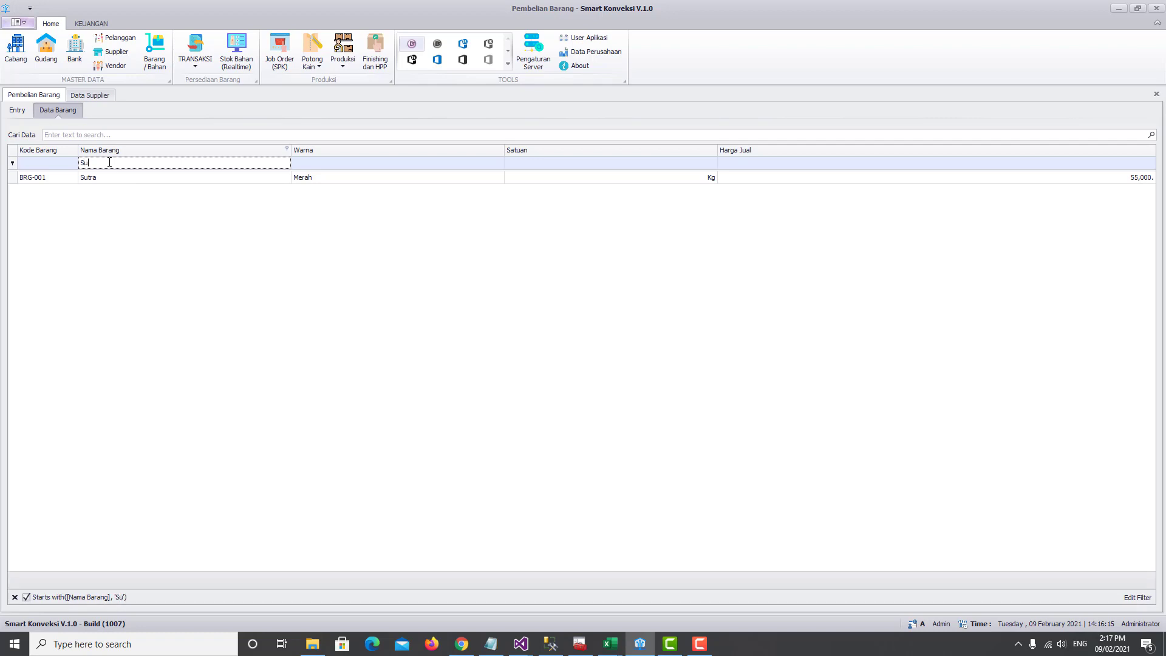
{"action": "type", "text": "t"}
{"action": "key", "text": "BackSpace"}
{"action": "key", "text": "BackSpace"}
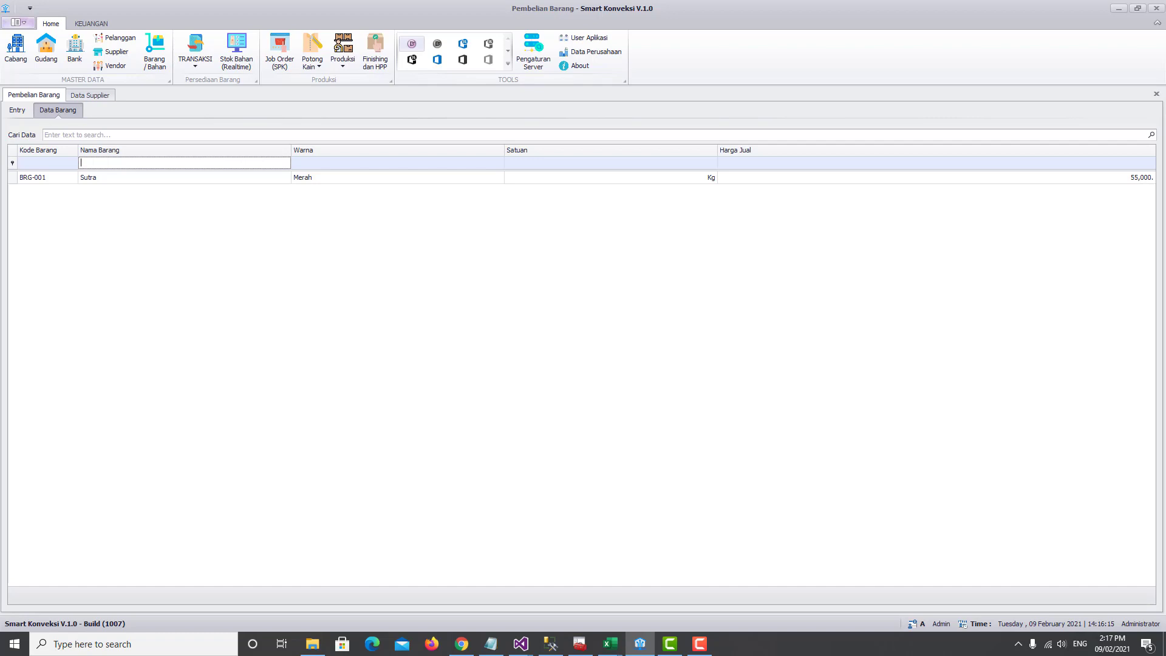
Step: Insert item BRG-001 (Sutra, Merah) into the first purchase row with a quantity of 100
{"action": "left_click", "coordinate": [101, 179]}
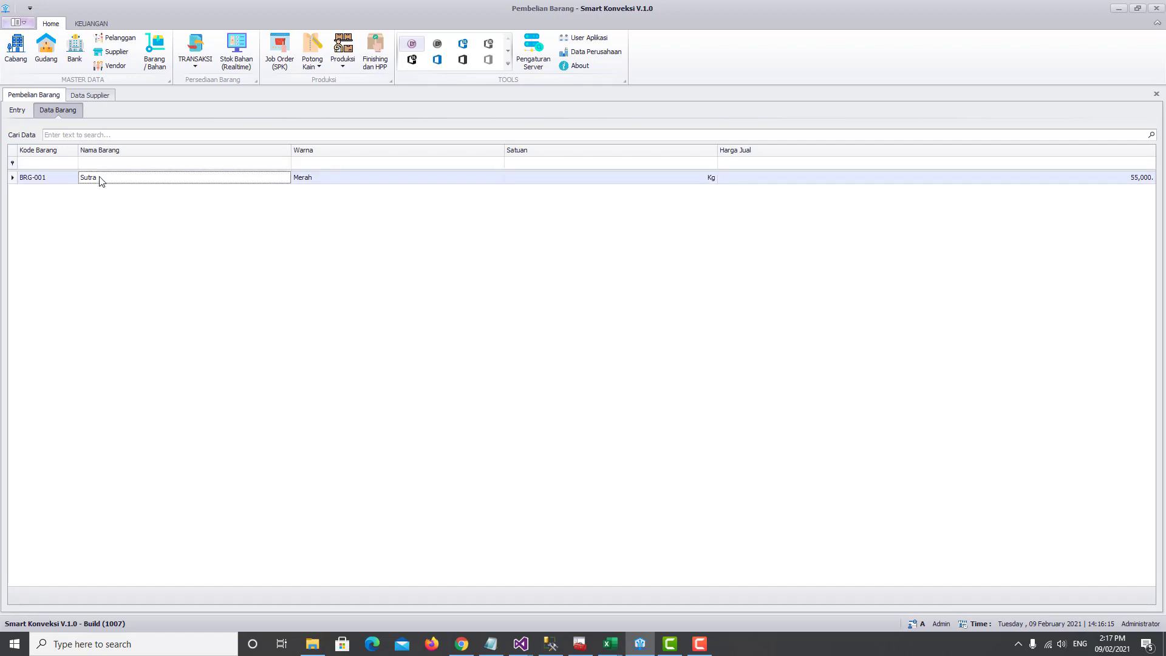
{"action": "left_click", "coordinate": [330, 179]}
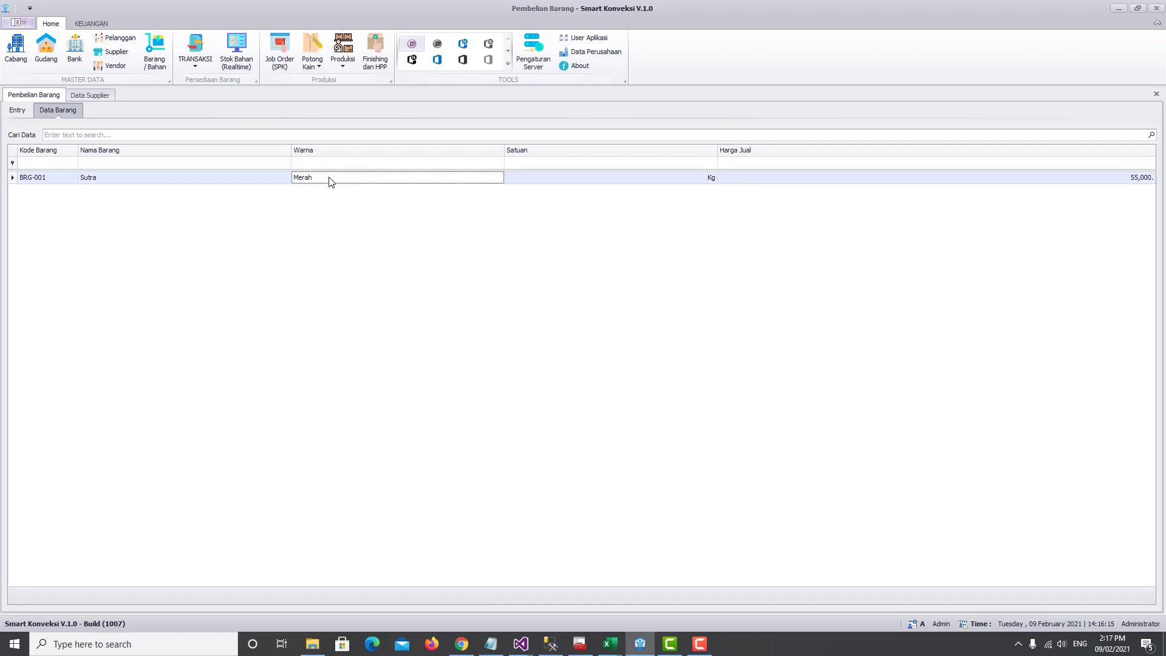
{"action": "left_click", "coordinate": [114, 180]}
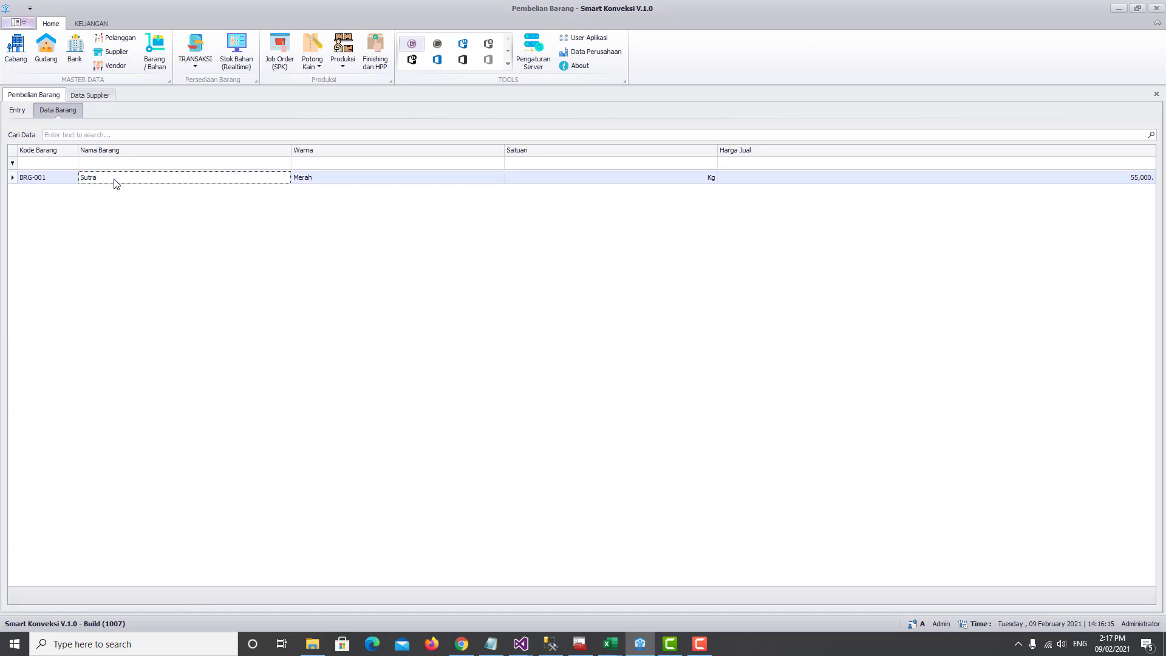
{"action": "left_click", "coordinate": [45, 180]}
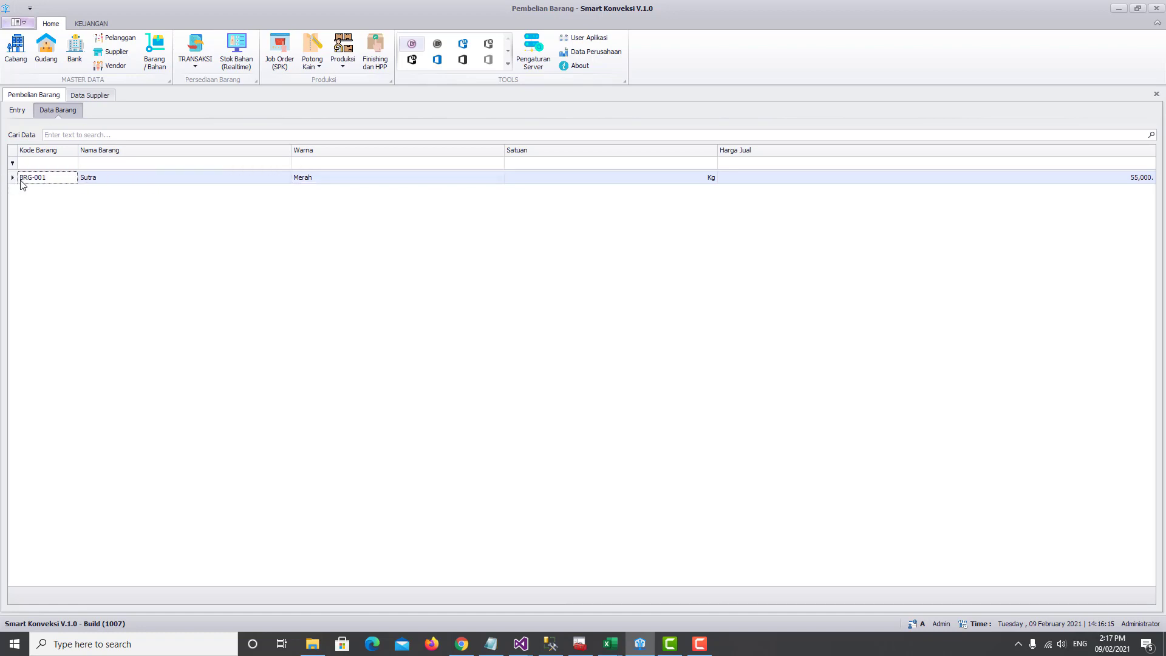
{"action": "left_click", "coordinate": [112, 186]}
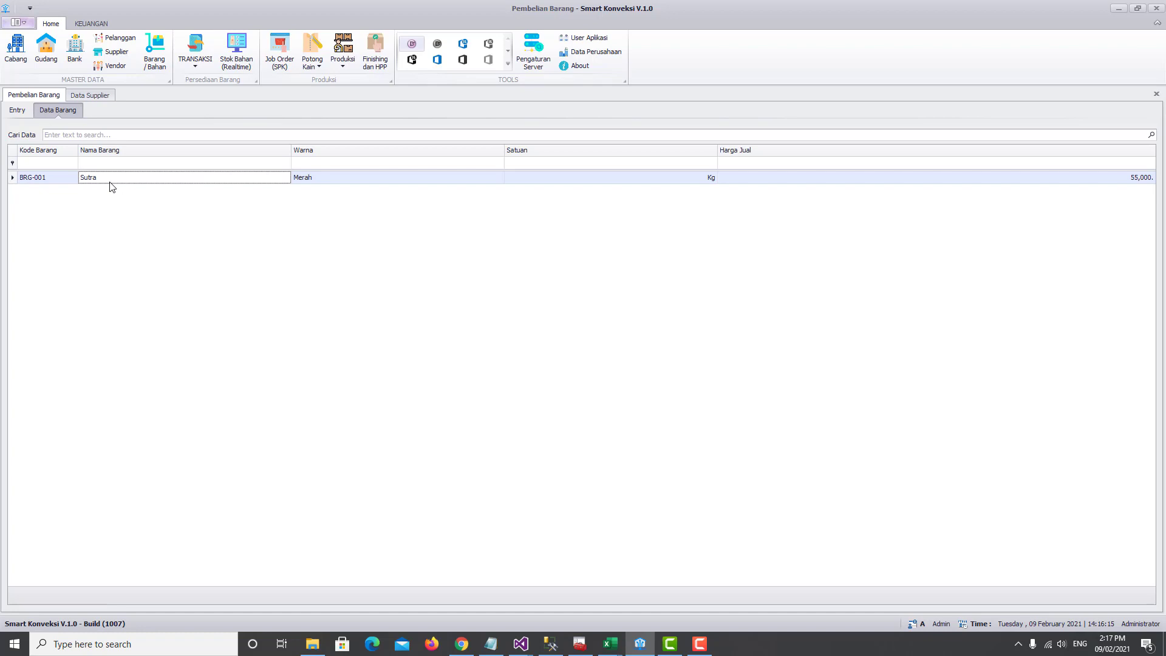
{"action": "double_click", "coordinate": [162, 182]}
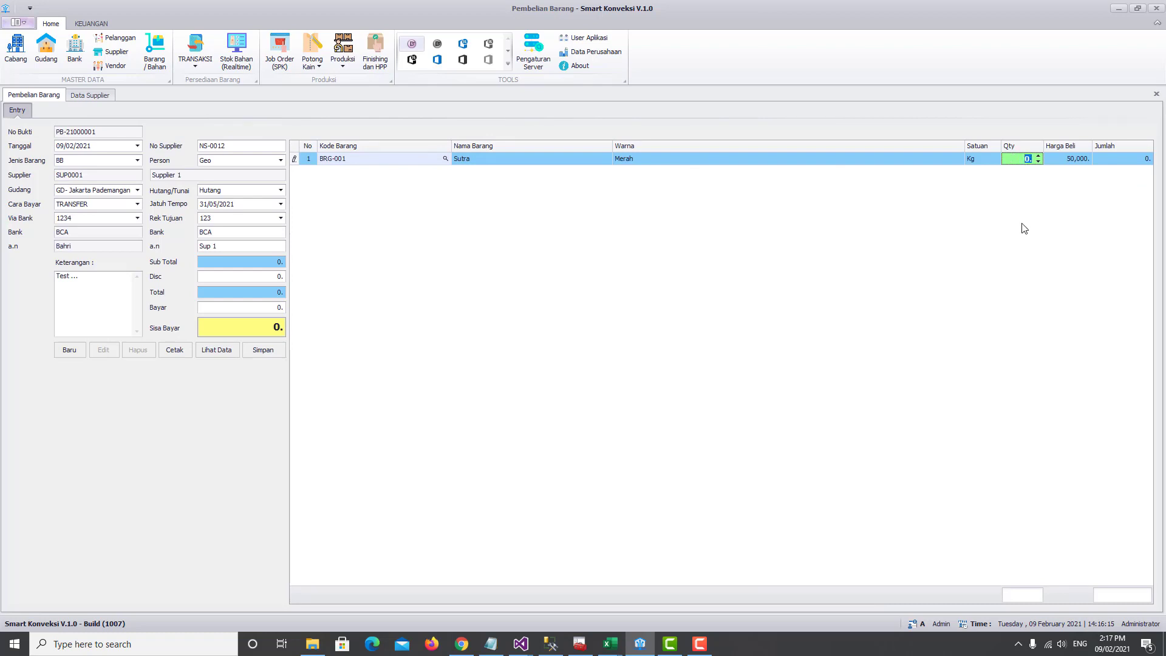
{"action": "type", "text": "100"}
{"action": "key", "text": "Return"}
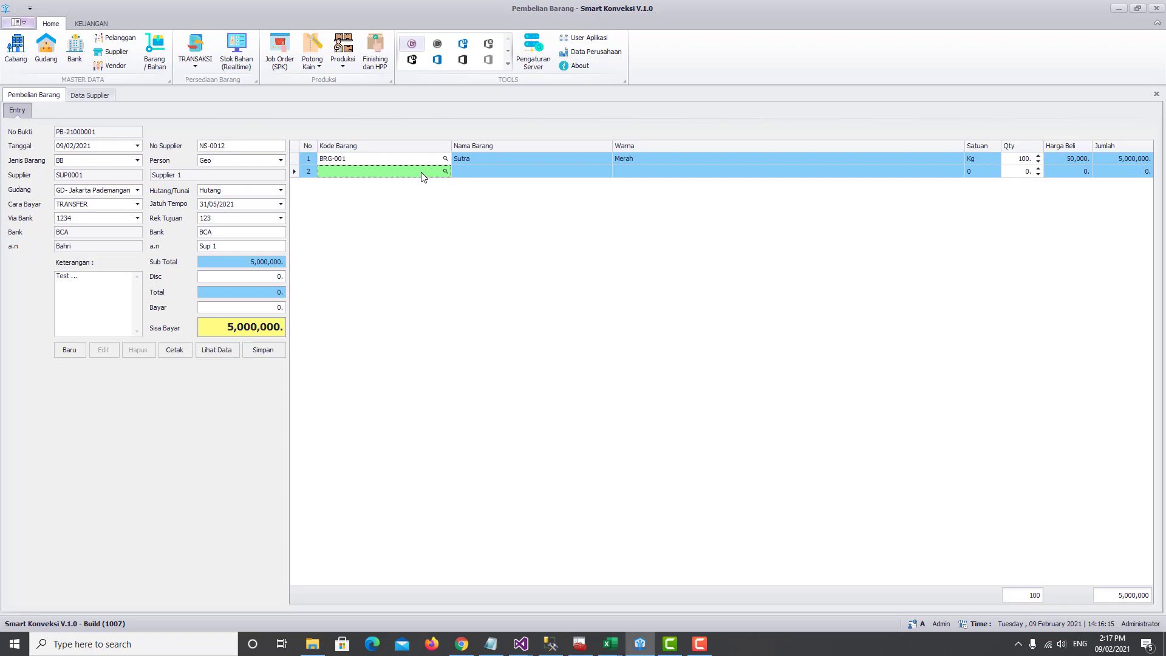
Step: Add a third item row and delete the blank rows 2 and 3 below the Sutra item
{"action": "left_click", "coordinate": [1022, 173]}
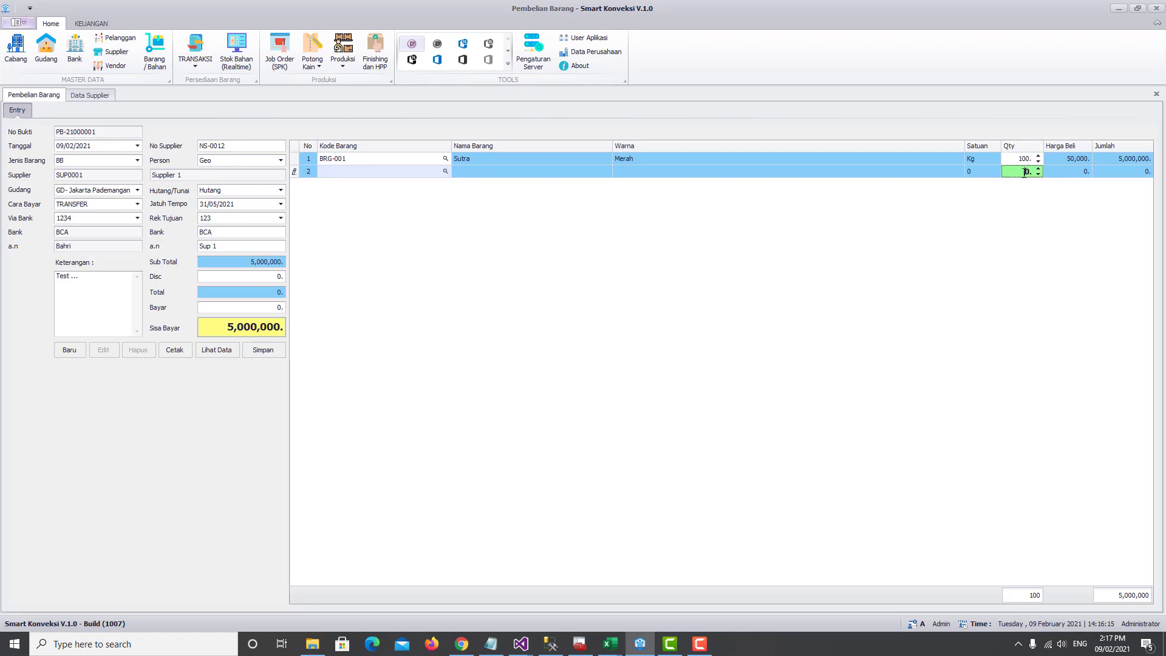
{"action": "key", "text": "Return"}
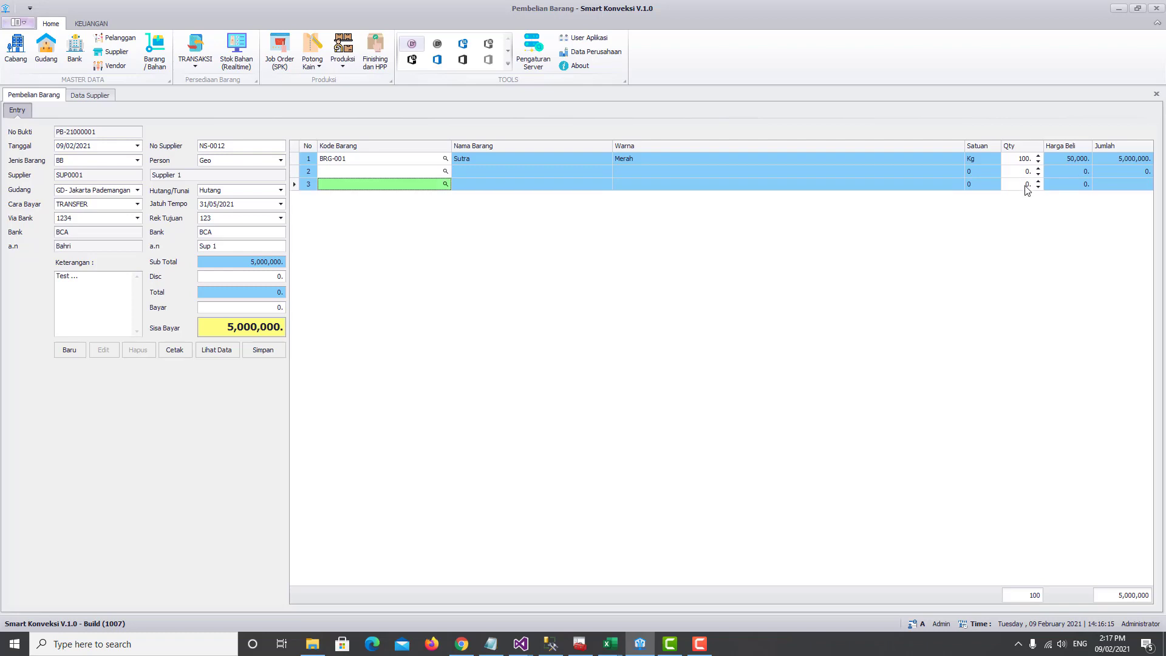
{"action": "left_click", "coordinate": [625, 183]}
{"action": "left_click", "coordinate": [513, 182]}
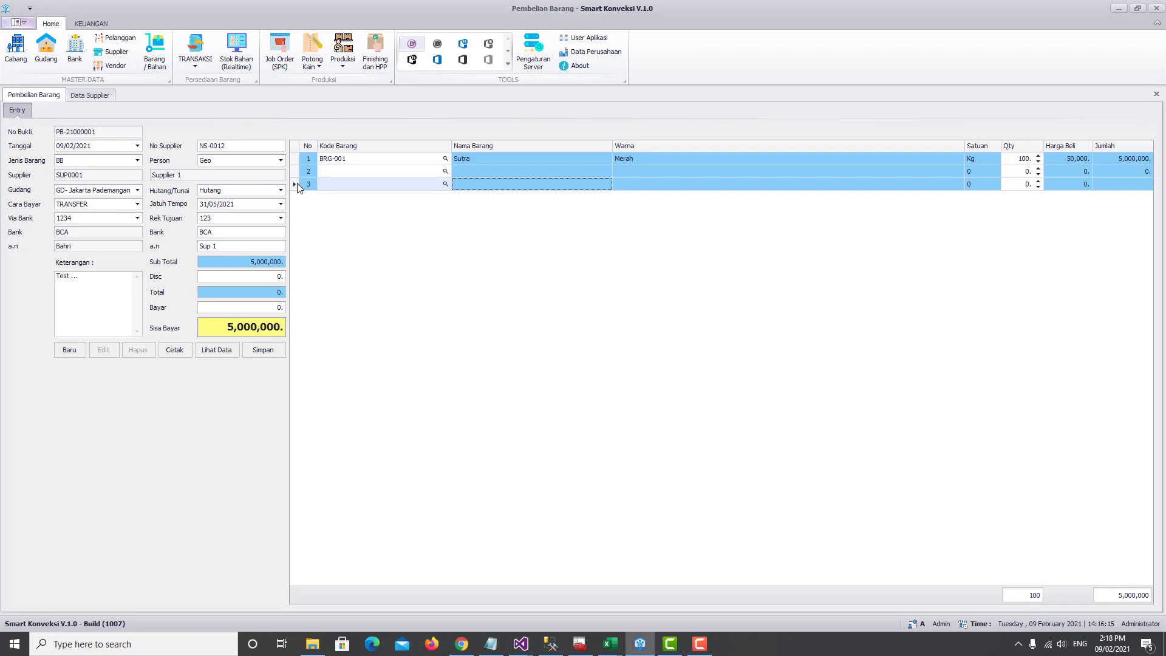
{"action": "key", "text": "Delete"}
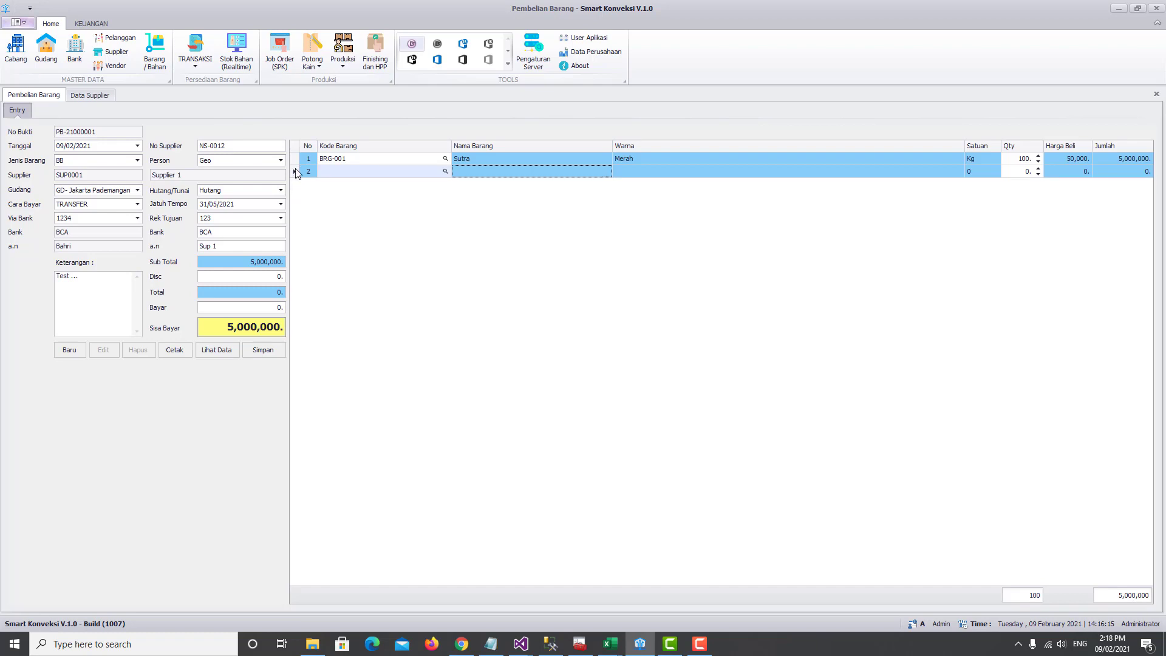
{"action": "key", "text": "Delete"}
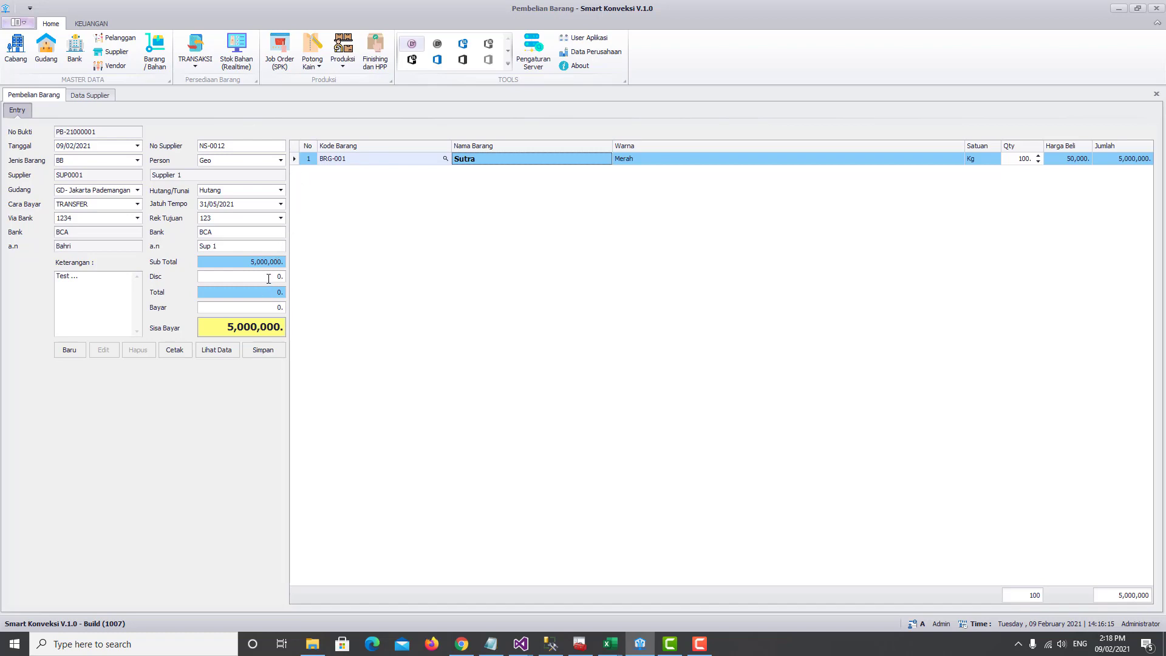
Step: Save the purchase and start a new blank purchase entry
{"action": "left_click", "coordinate": [281, 308]}
{"action": "left_click", "coordinate": [262, 348]}
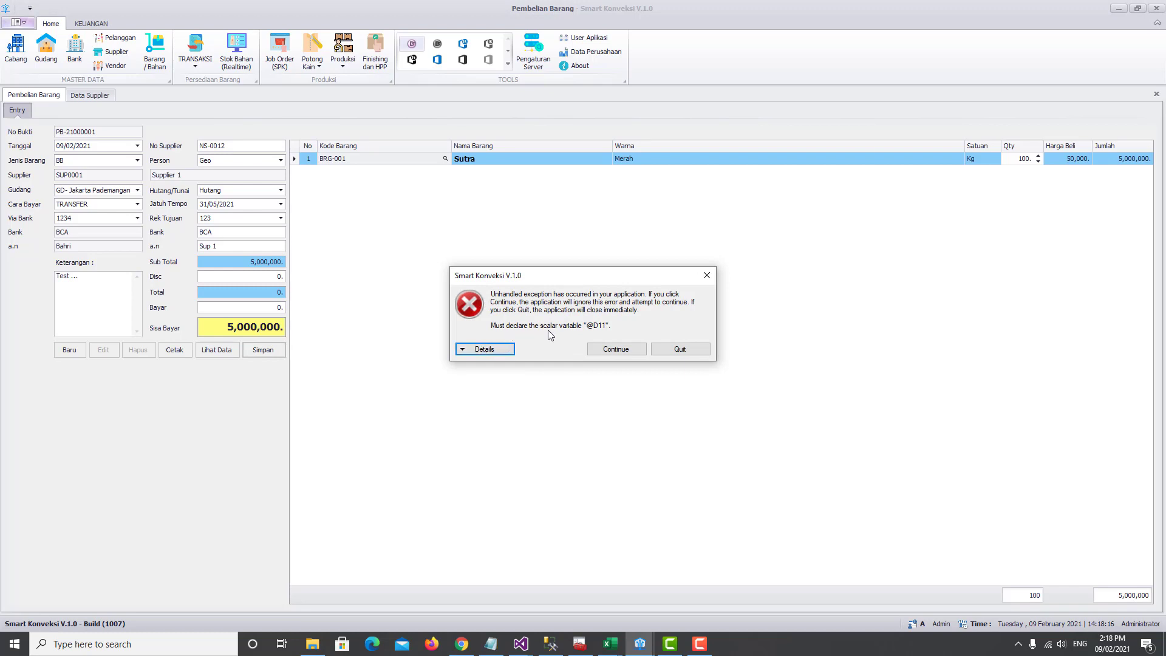
{"action": "left_click", "coordinate": [616, 350]}
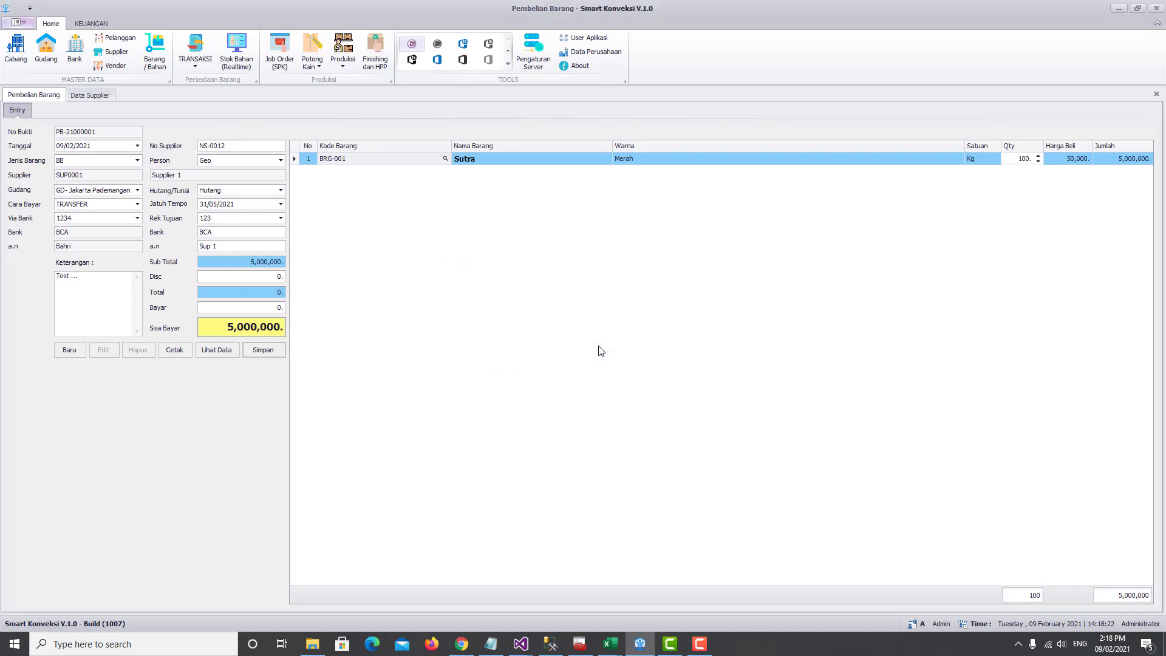
{"action": "left_click", "coordinate": [74, 351]}
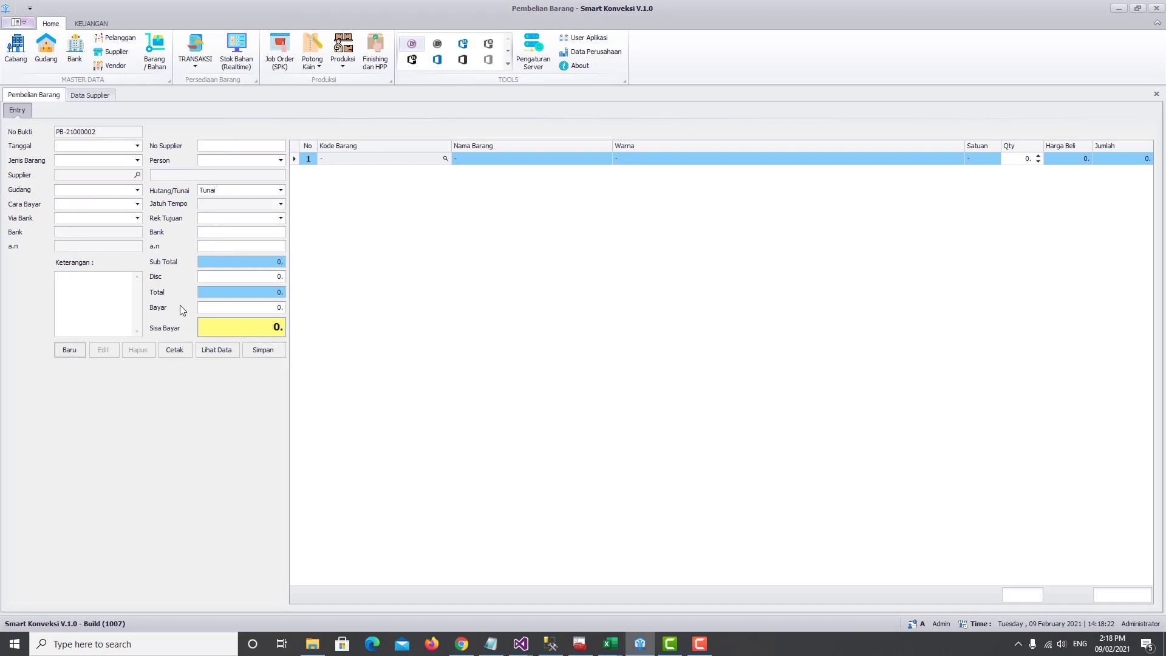
Step: Load the saved Supplier 1 purchase, preview its printout on 1/2 A4 paper, and close the preview
{"action": "left_click", "coordinate": [218, 351]}
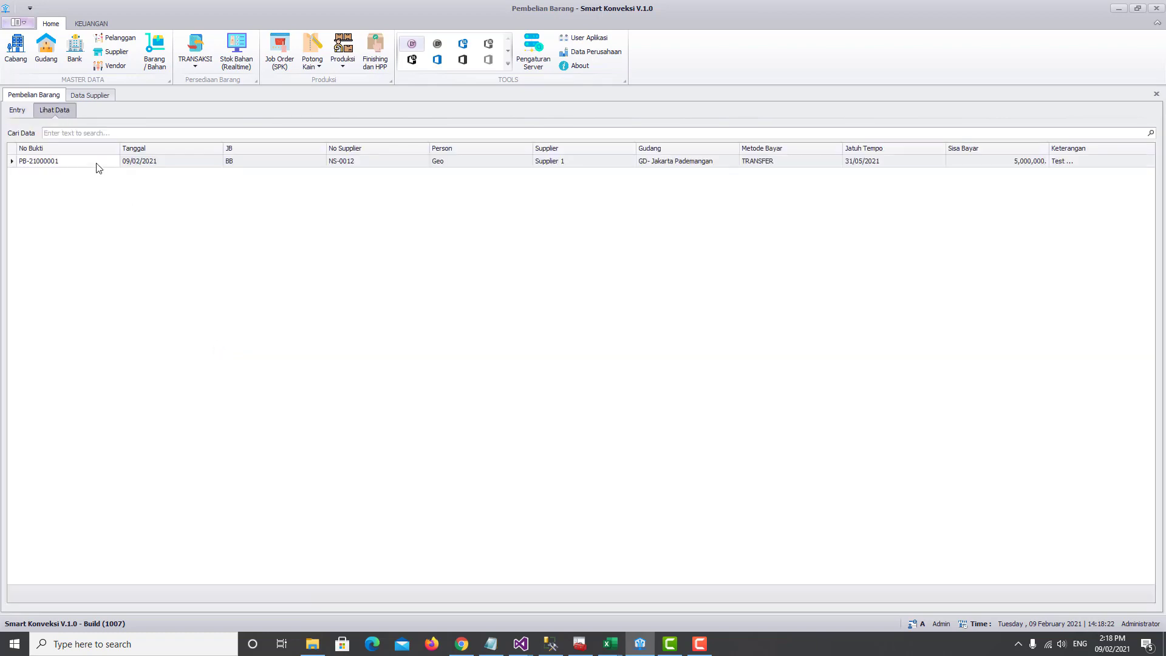
{"action": "left_click", "coordinate": [130, 164]}
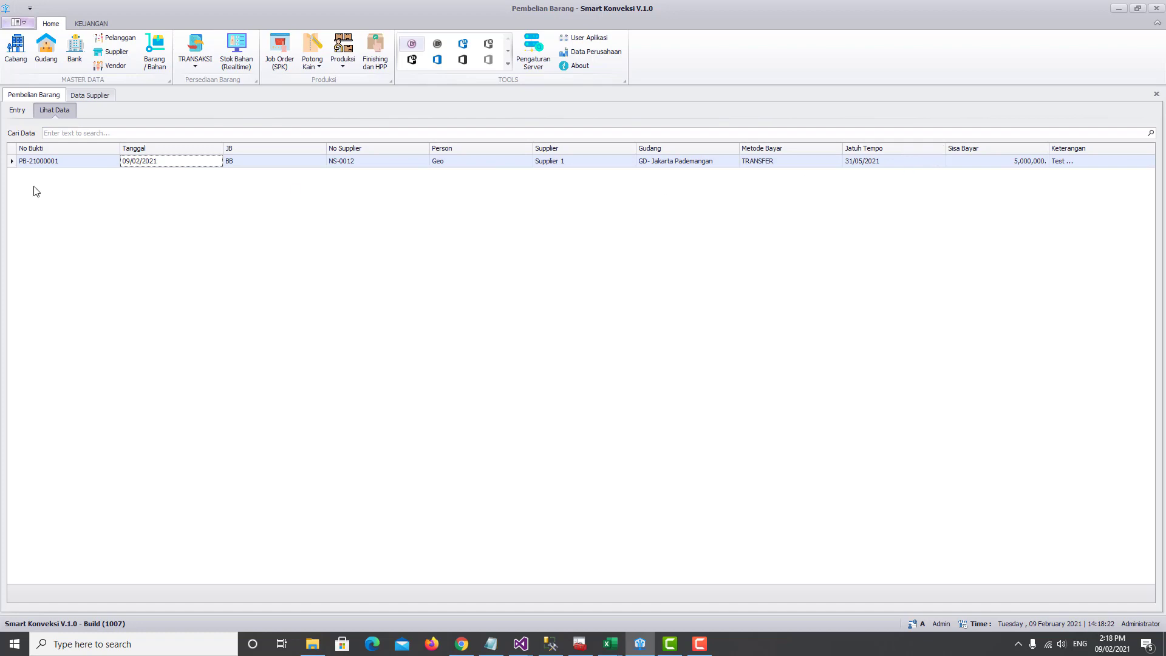
{"action": "double_click", "coordinate": [76, 161]}
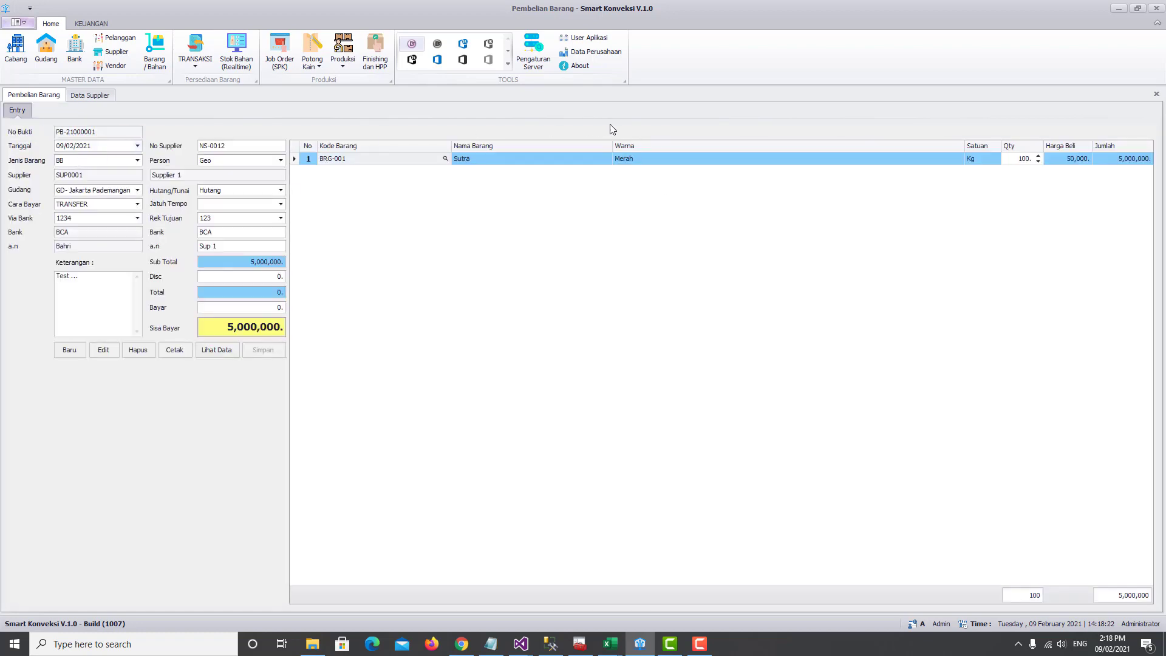
{"action": "left_click", "coordinate": [175, 350]}
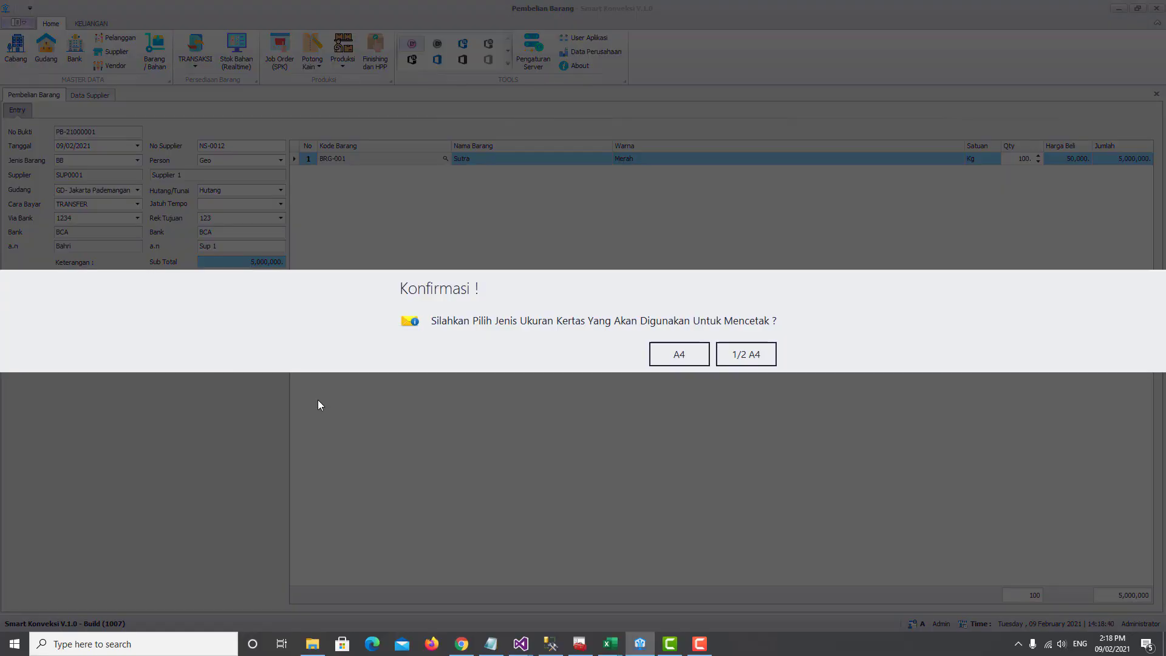
{"action": "left_click", "coordinate": [740, 358]}
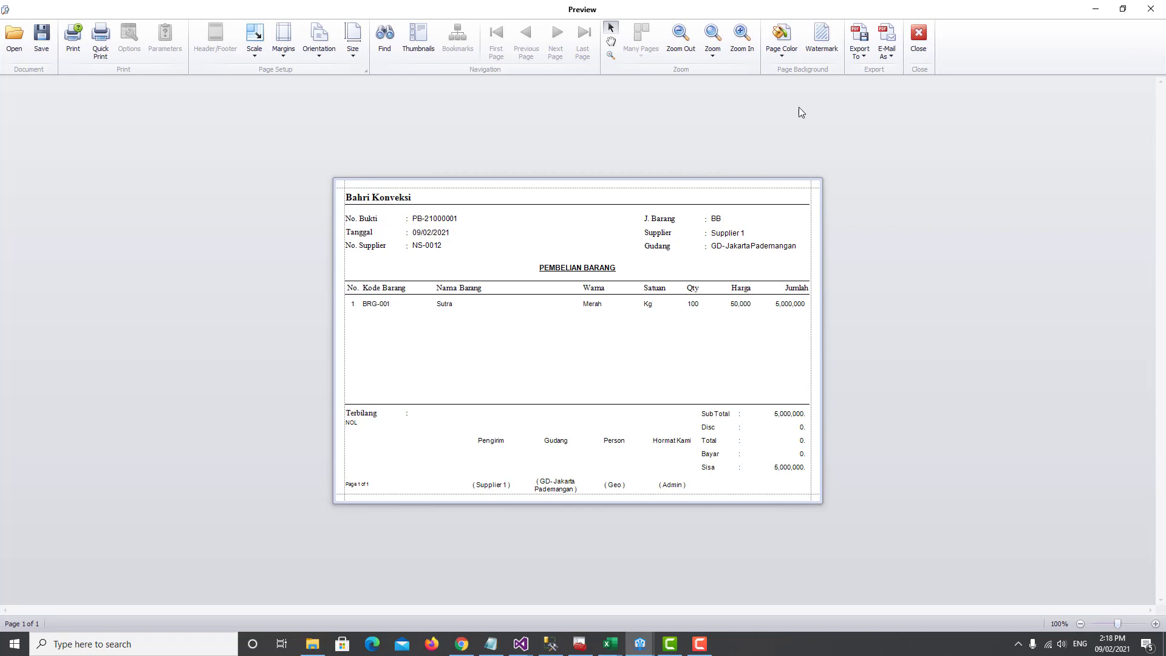
{"action": "left_click", "coordinate": [918, 38]}
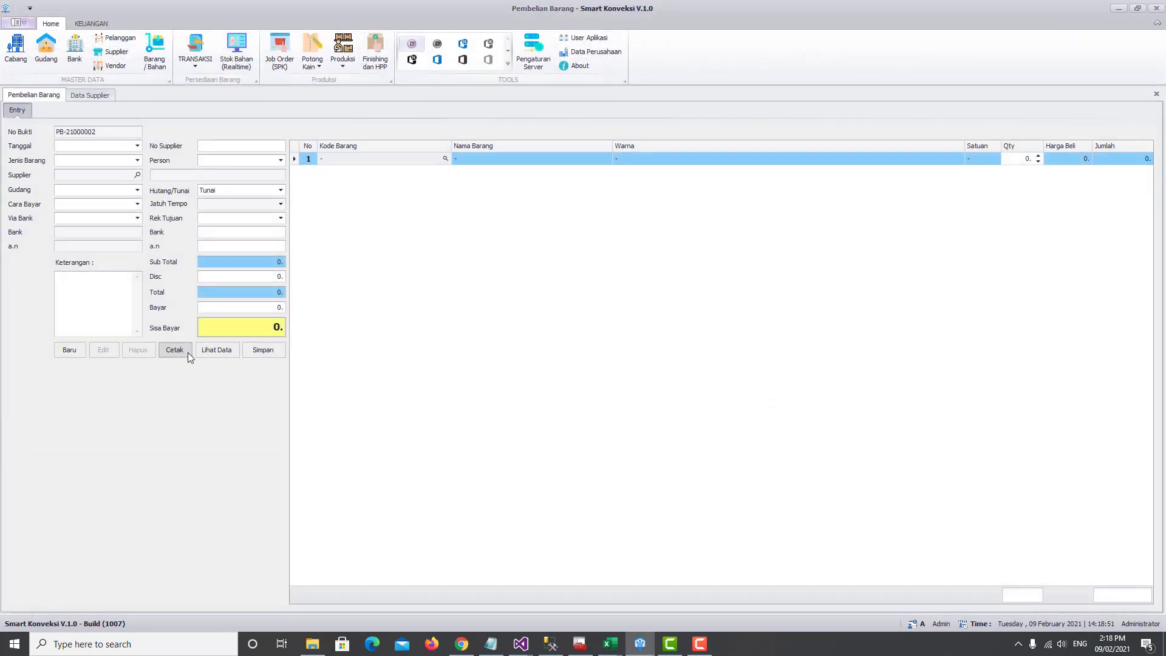
Step: Reopen the list of saved purchases and load the Supplier 1 purchase into the entry form for editing
{"action": "left_click", "coordinate": [214, 351]}
{"action": "left_click", "coordinate": [17, 110]}
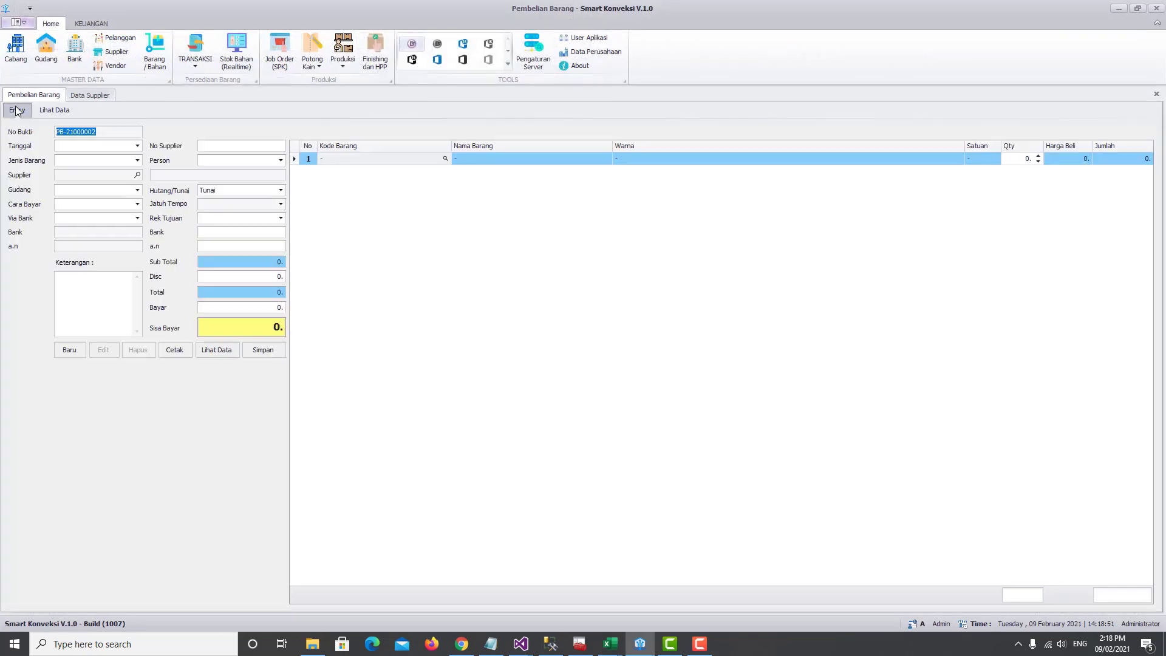
{"action": "left_click", "coordinate": [70, 352]}
{"action": "left_click", "coordinate": [224, 354]}
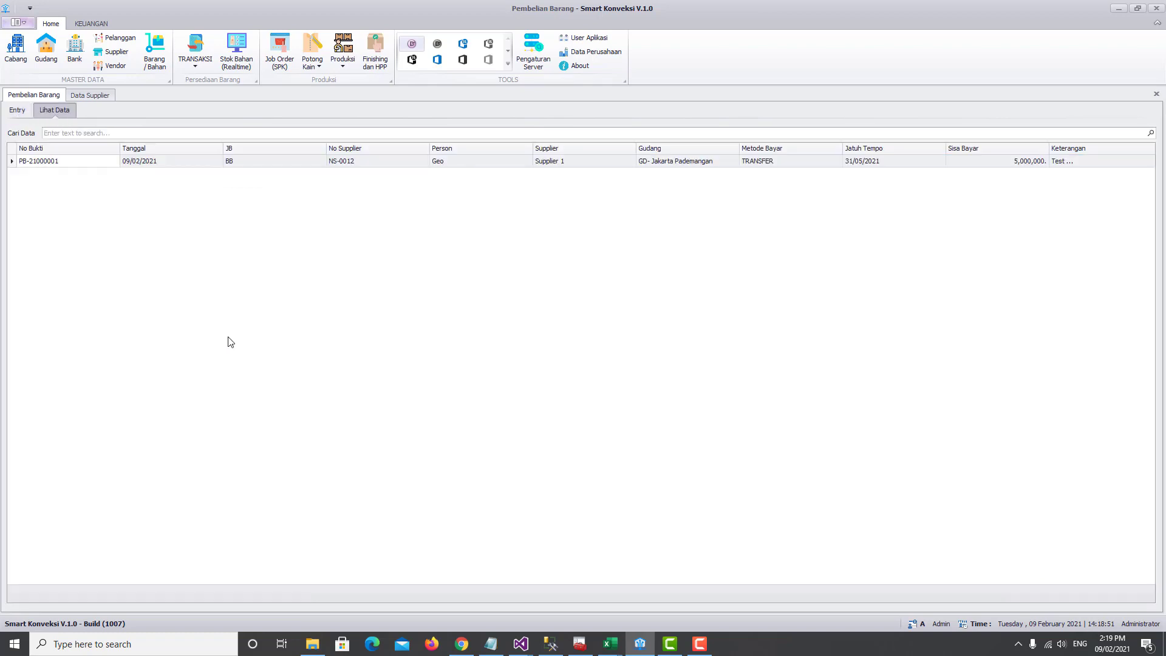
{"action": "left_click", "coordinate": [108, 162]}
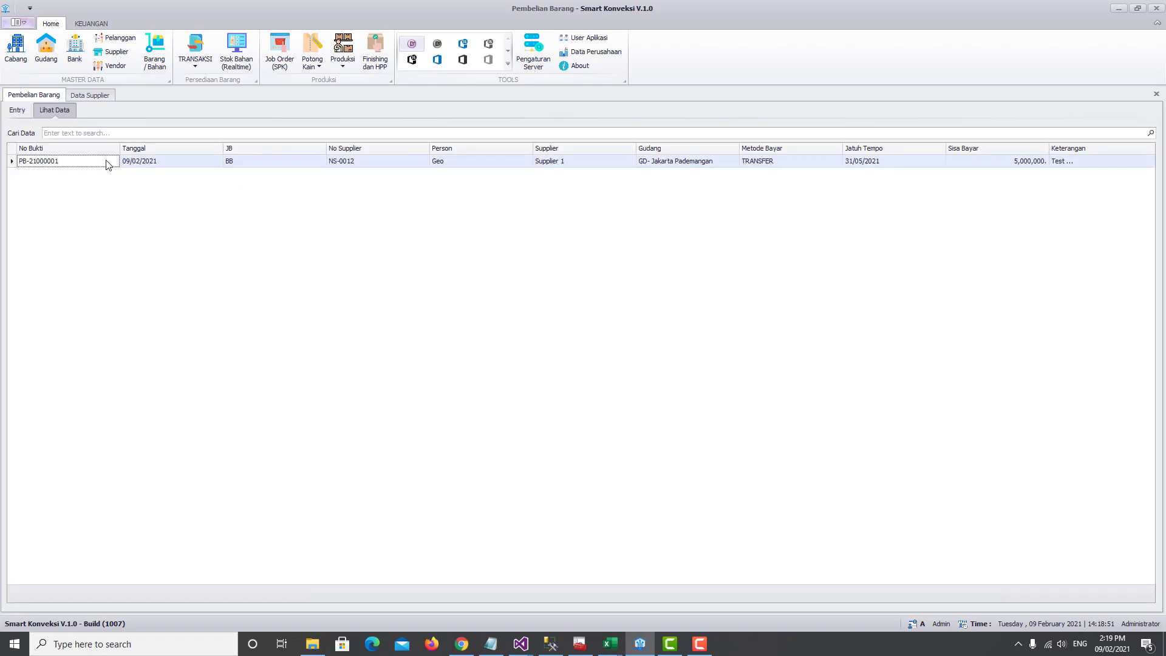
{"action": "double_click", "coordinate": [66, 163]}
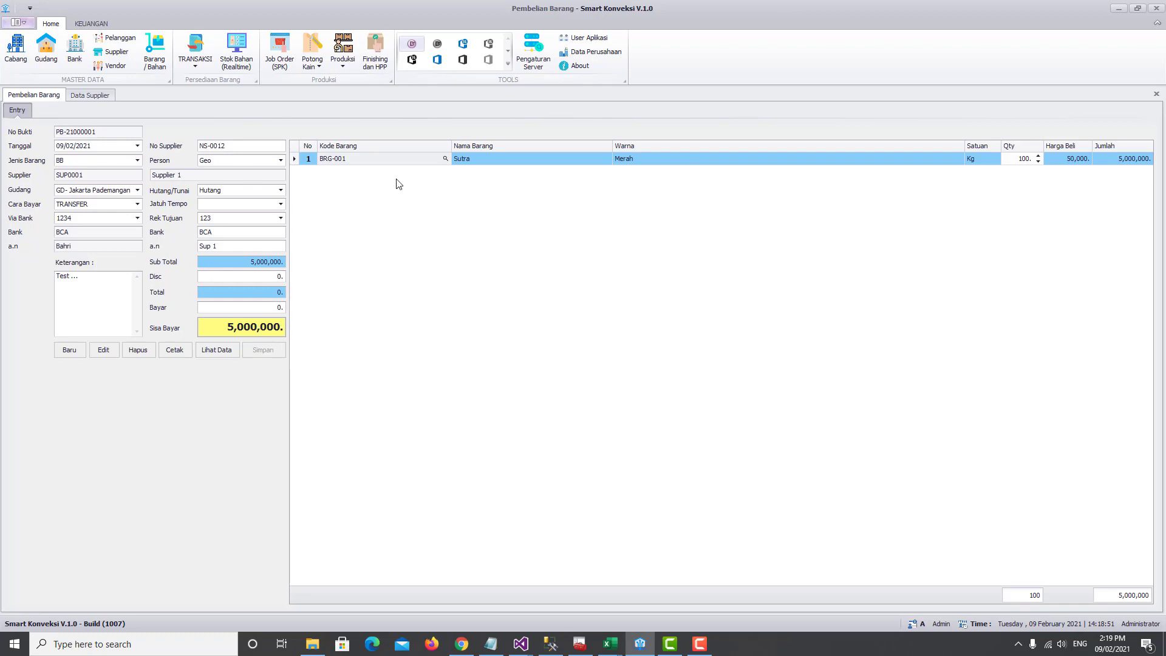
Step: Set the Sutra item's quantity to 150 and try to apply the edit to the saved purchase
{"action": "left_click", "coordinate": [1016, 159]}
{"action": "type", "text": "150"}
{"action": "left_click", "coordinate": [1074, 159]}
{"action": "left_click", "coordinate": [106, 351]}
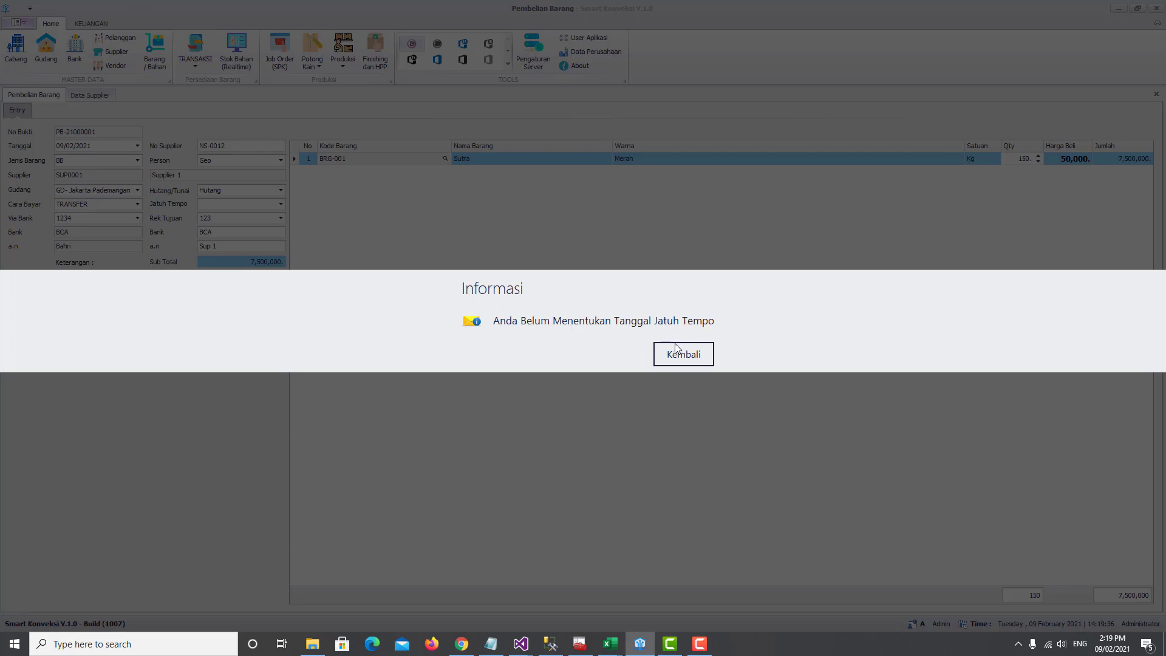
{"action": "left_click", "coordinate": [683, 354]}
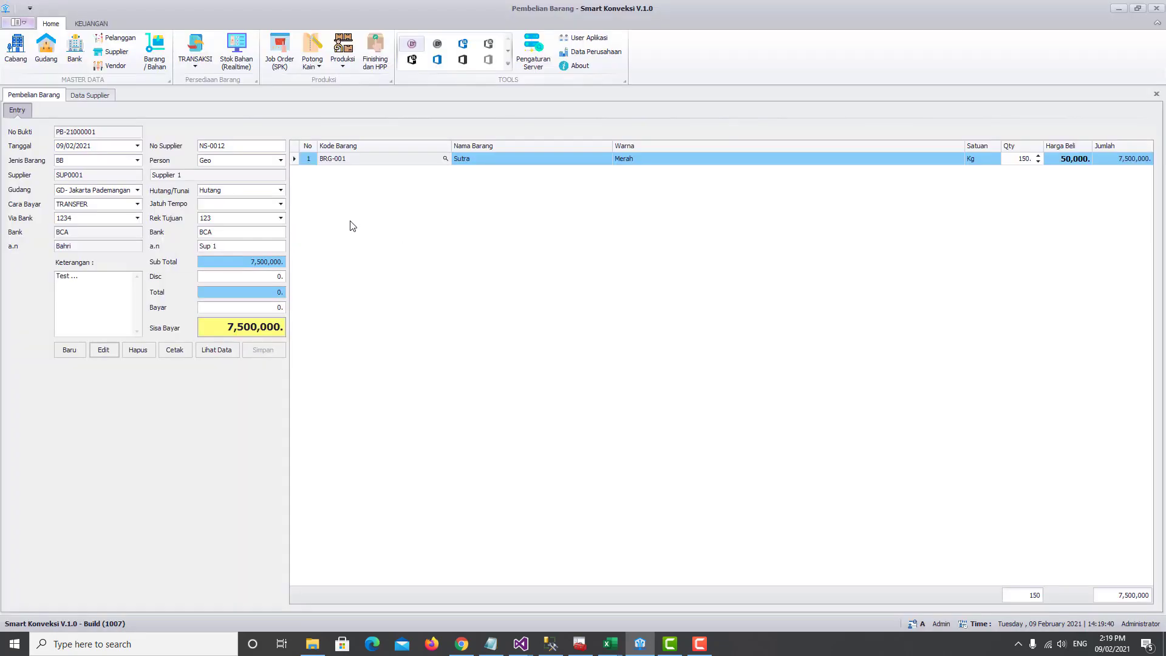
Step: Set the purchase's due date (Jatuh Tempo) to 30/04/2021
{"action": "left_click", "coordinate": [283, 204]}
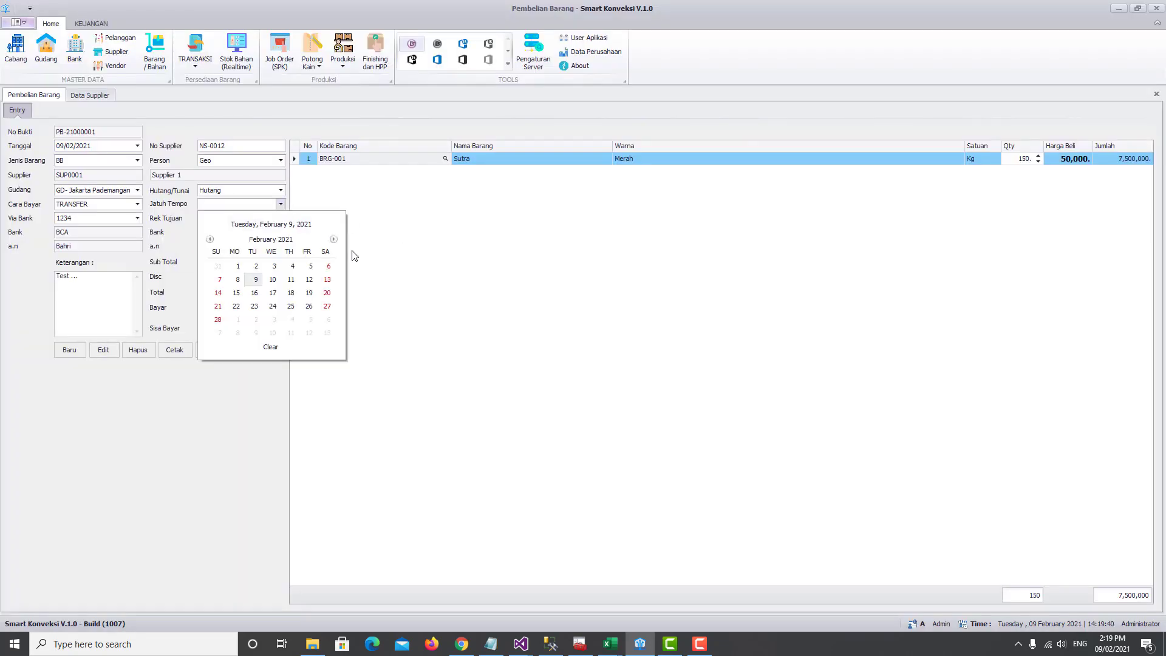
{"action": "left_click", "coordinate": [334, 239]}
{"action": "left_click", "coordinate": [334, 239]}
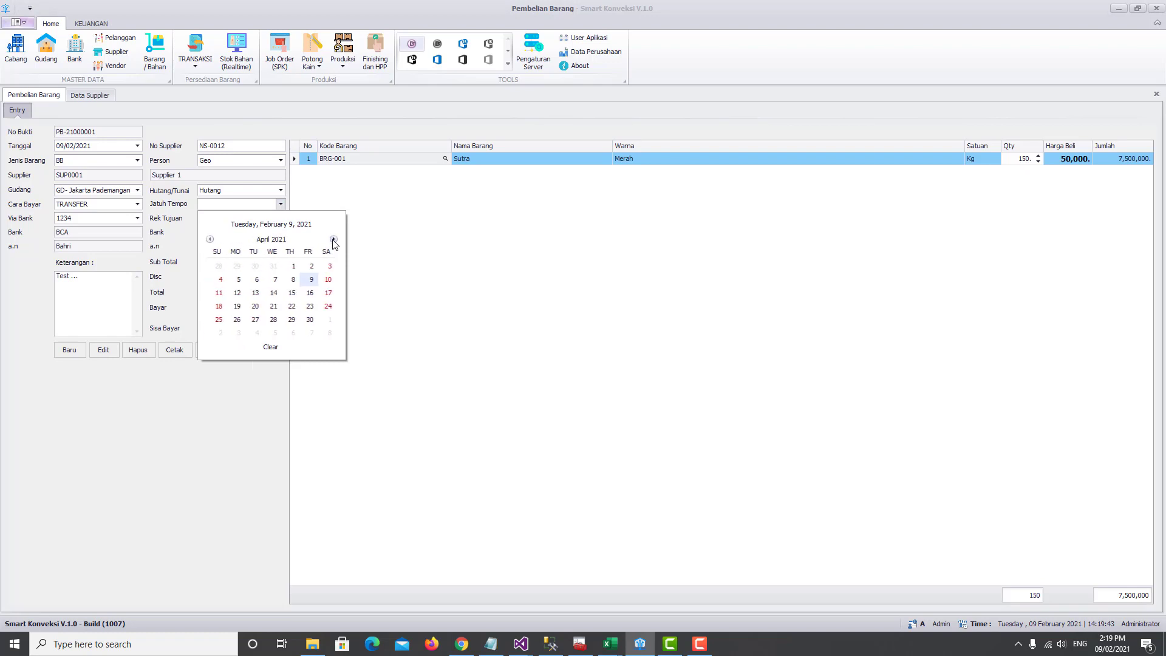
{"action": "left_click", "coordinate": [309, 320]}
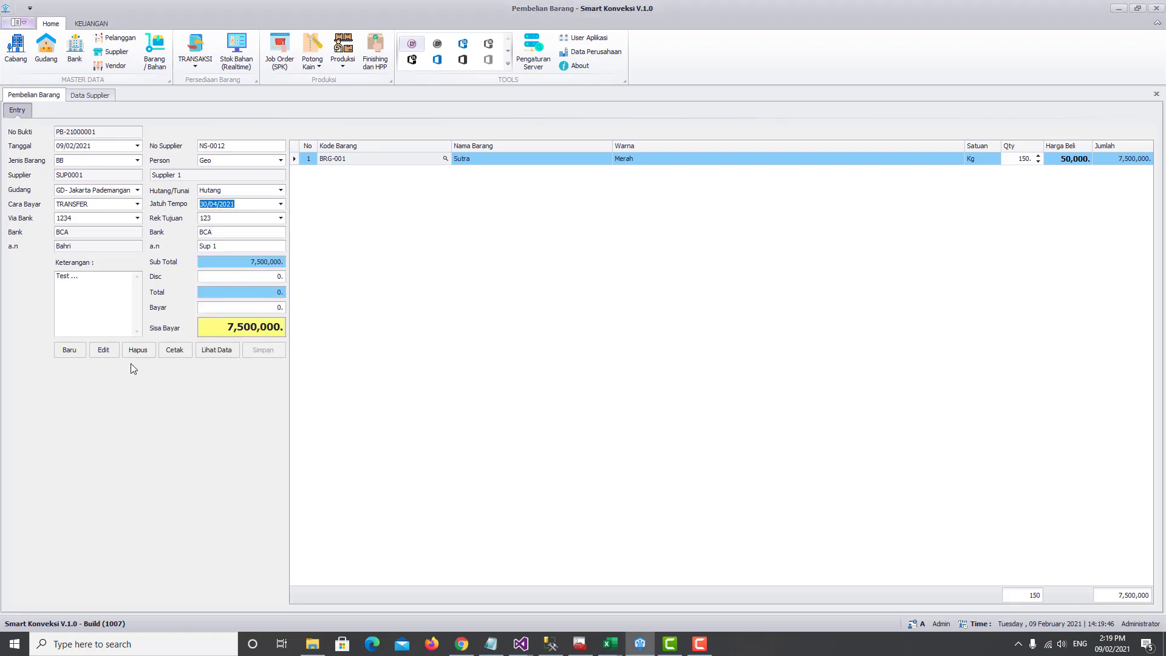
Step: Apply the edit to the saved Supplier 1 purchase, dismiss the error dialog without quitting, and reset the form to a blank entry
{"action": "left_click", "coordinate": [105, 351]}
{"action": "left_click", "coordinate": [633, 361]}
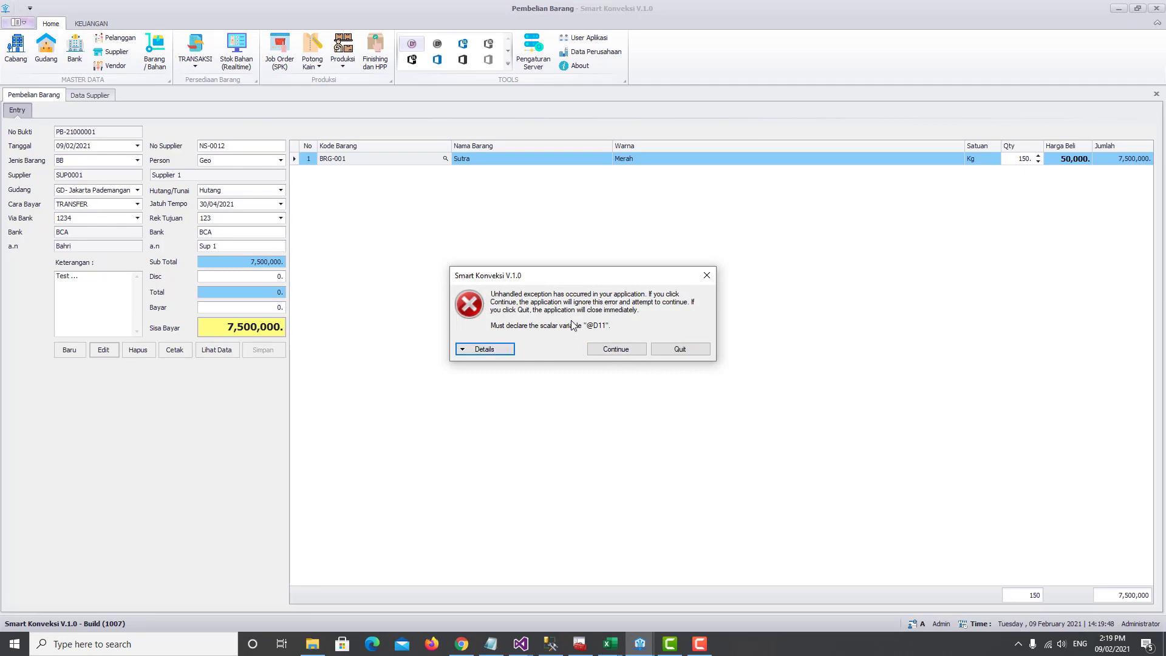
{"action": "left_click", "coordinate": [610, 350]}
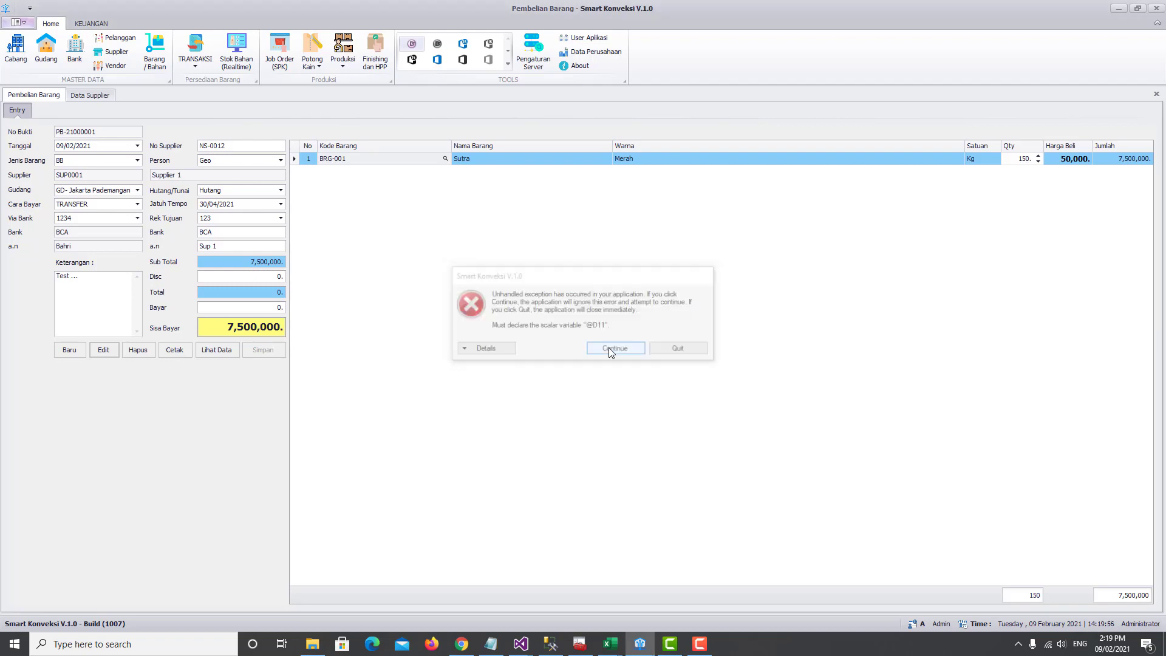
{"action": "left_click", "coordinate": [78, 348]}
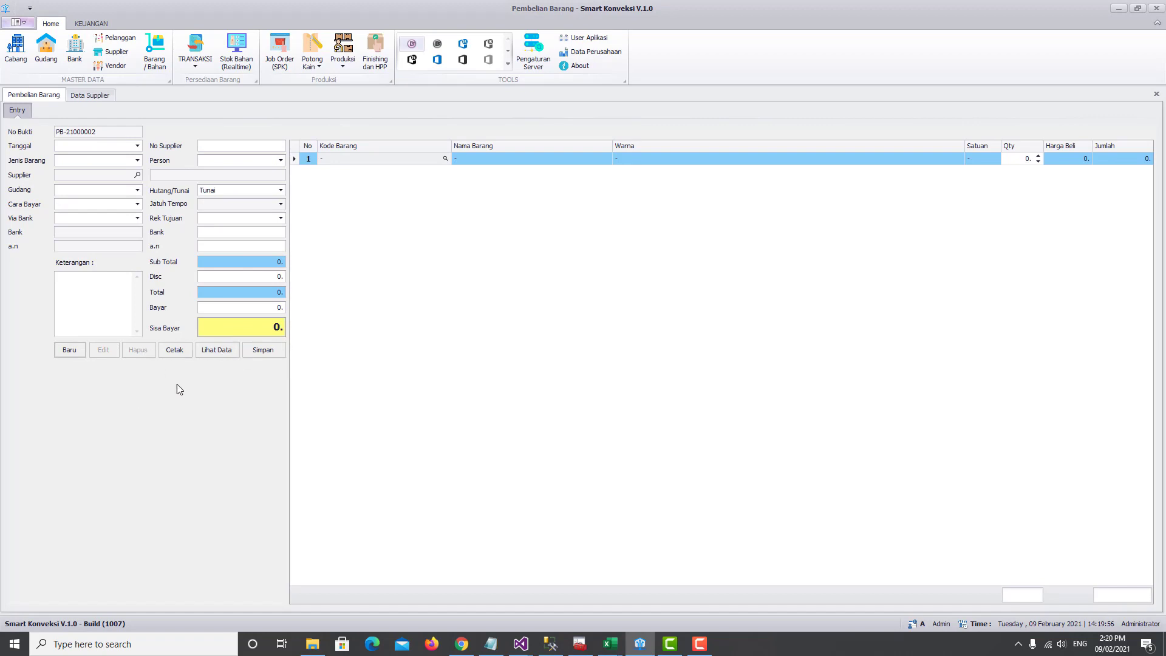
Step: Check the edited Supplier 1 purchase in the saved purchases list and entry form, and clear the form again
{"action": "left_click", "coordinate": [213, 350]}
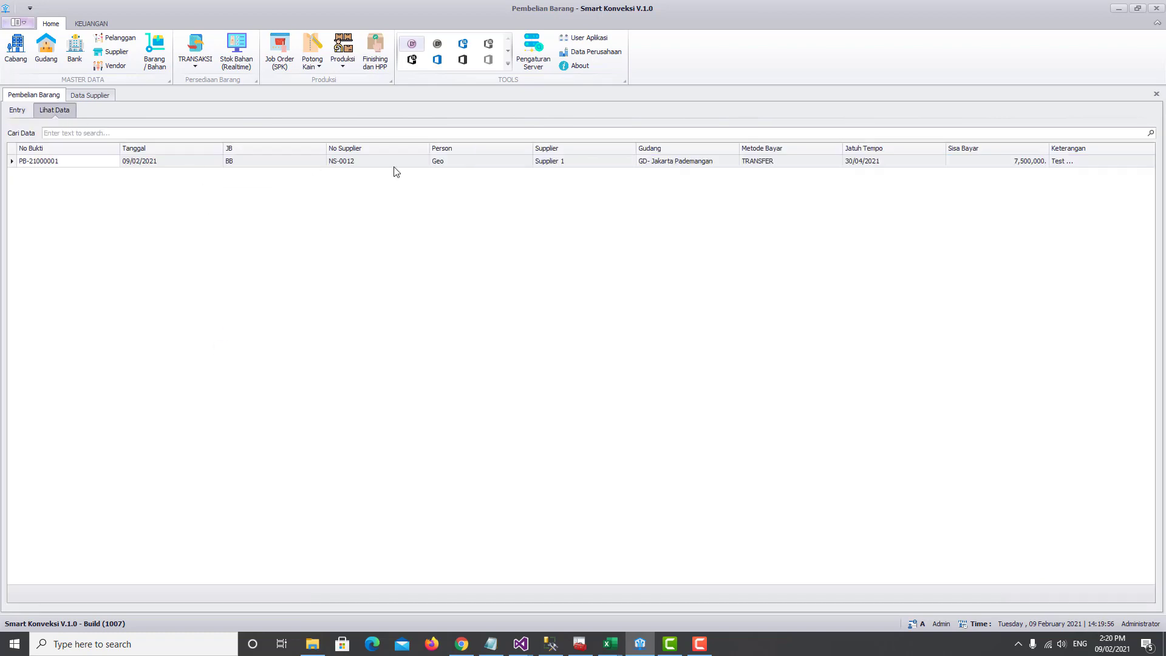
{"action": "double_click", "coordinate": [452, 165]}
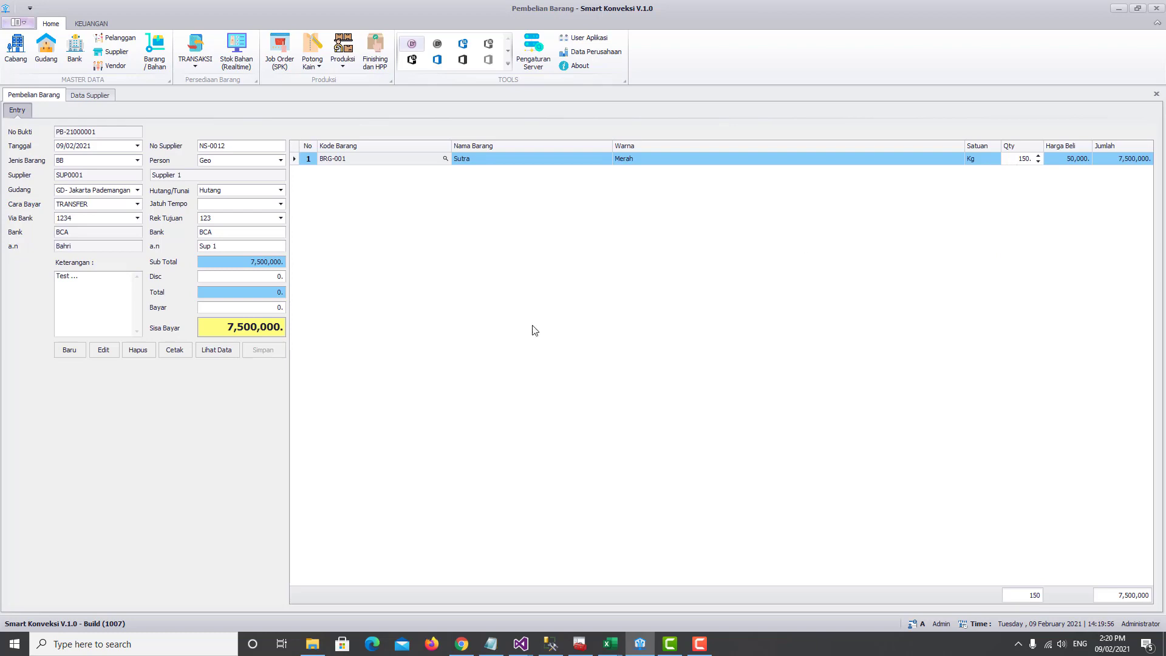
{"action": "left_click", "coordinate": [69, 351]}
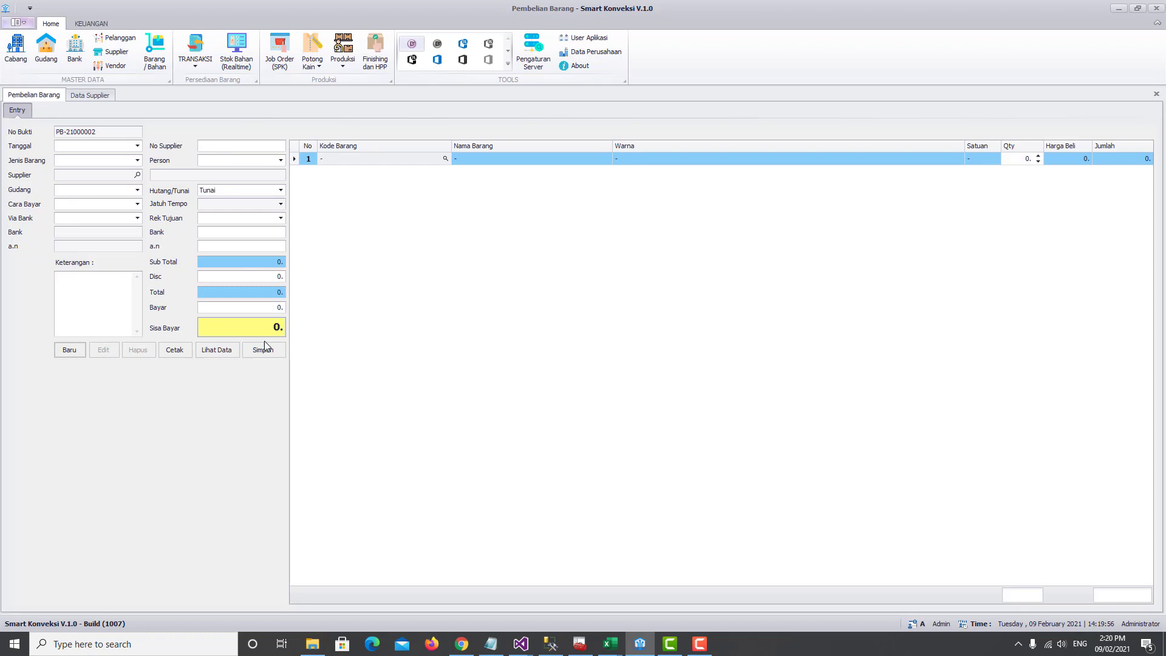
Step: Load the Supplier 1 purchase back from the saved list and select the Sutra item's unit (Satuan) cell
{"action": "left_click", "coordinate": [215, 352]}
{"action": "double_click", "coordinate": [253, 161]}
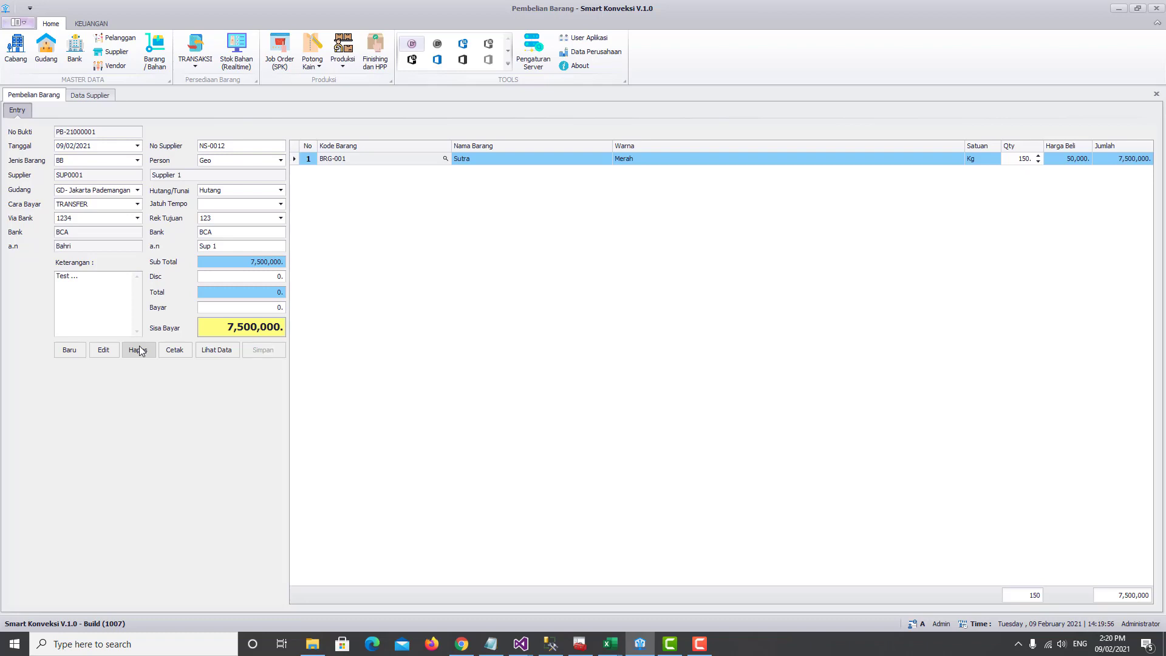
{"action": "left_click", "coordinate": [979, 159]}
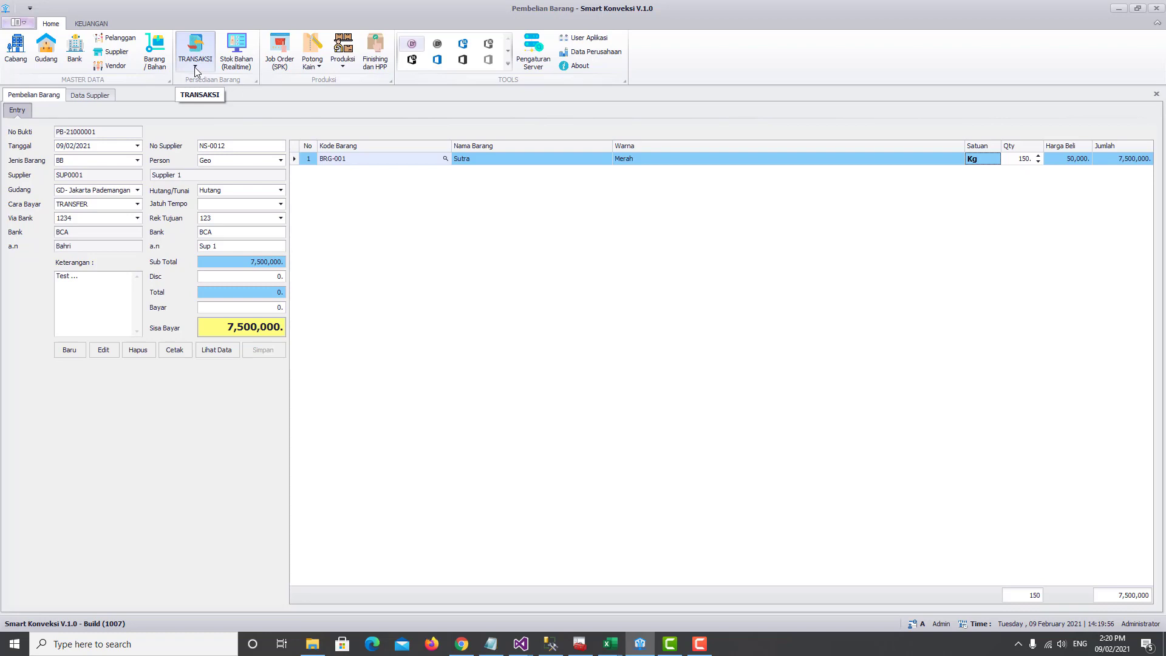
Step: Open the realtime material stock view (Data Stok Bahan), return to the purchase entry, and look at the available stock transaction types
{"action": "left_click", "coordinate": [237, 67]}
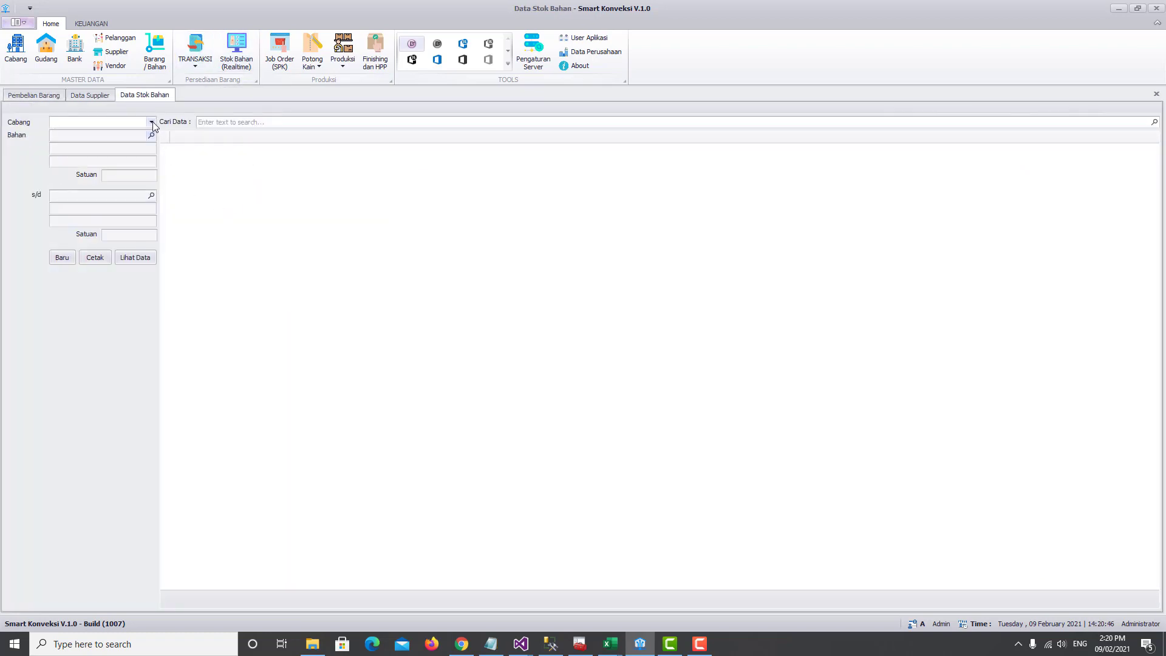
{"action": "left_click", "coordinate": [34, 95]}
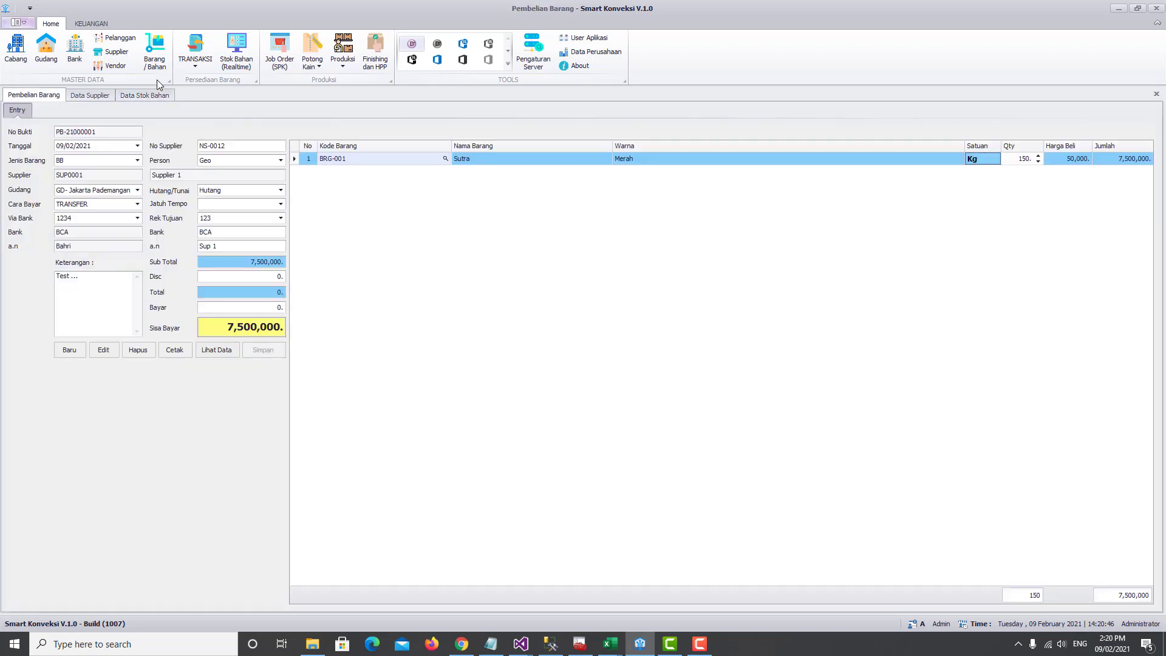
{"action": "left_click", "coordinate": [188, 68]}
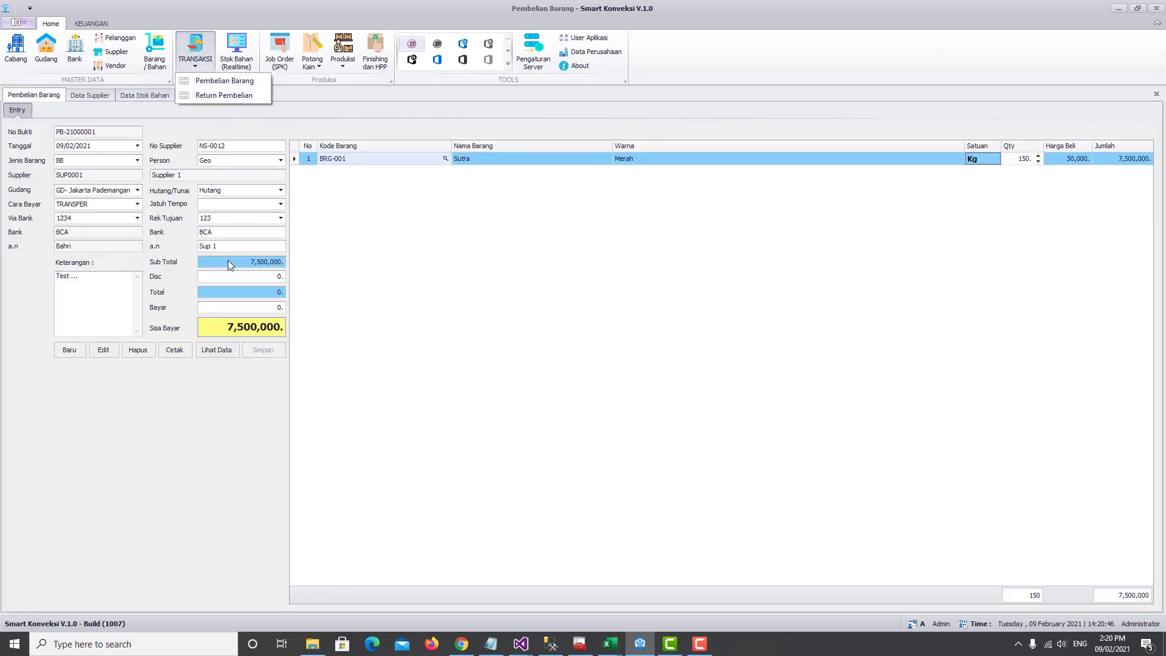
{"action": "left_click", "coordinate": [177, 322]}
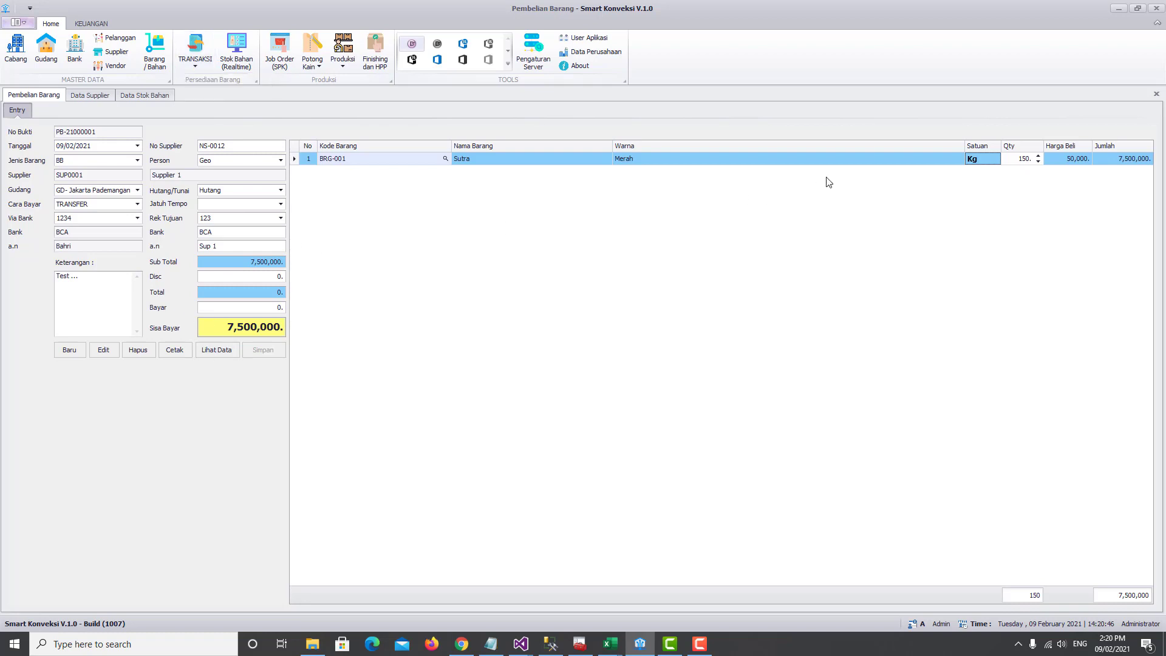